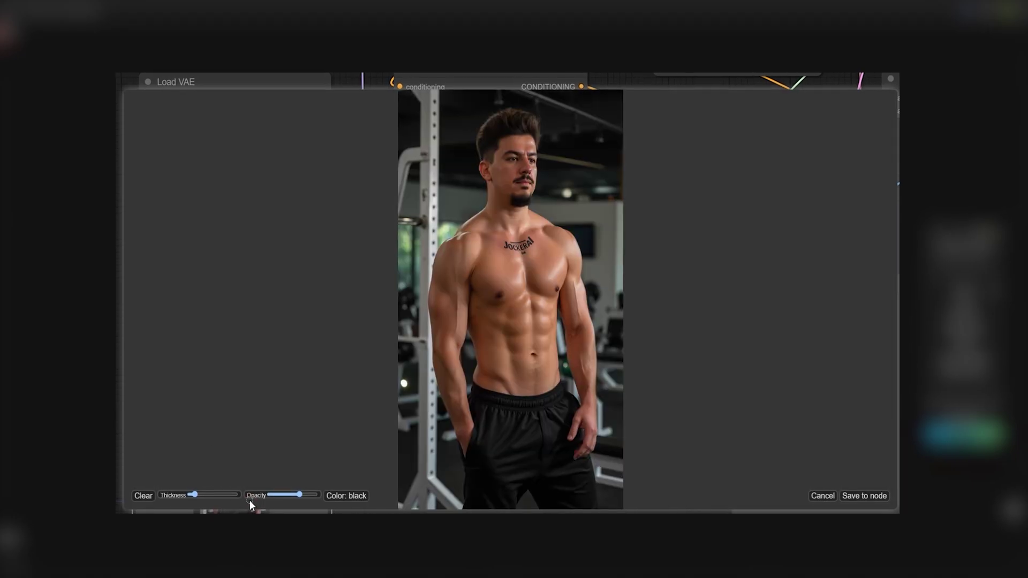
- Mask the man's chest, torso and arms, save it to the node, and enter 'describe the clothing of the person'
drag(194, 494, 215, 494)
mouse_move(509, 257)
mouse_down()
mouse_move(464, 272)
mouse_move(537, 243)
mouse_move(578, 281)
mouse_move(557, 405)
mouse_move(493, 409)
mouse_up()
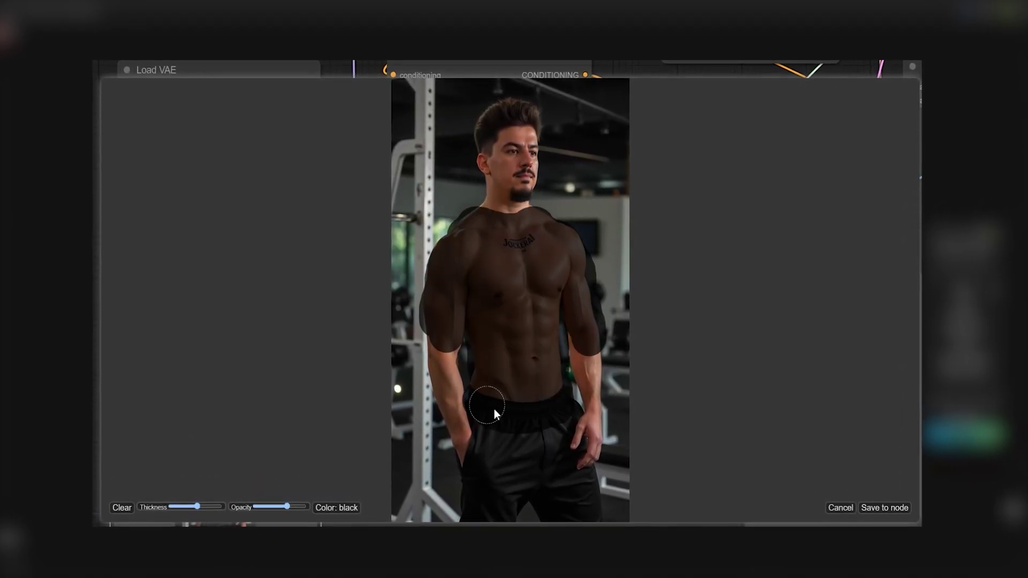
click(880, 505)
text(describe the clothing of the person)
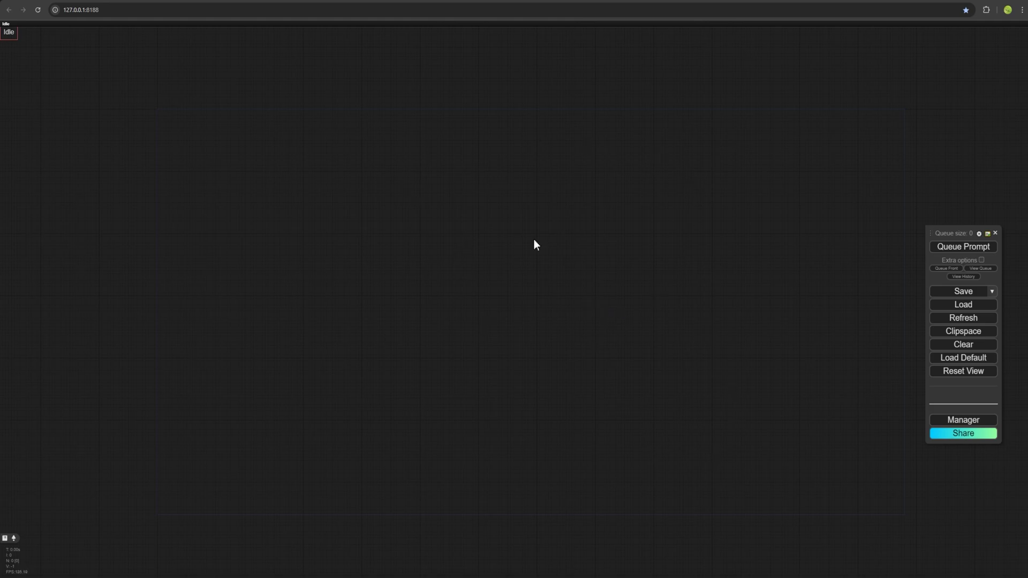
- Search the custom node packages for 'comfyui impa' to check Impact Pack is installed
click(951, 421)
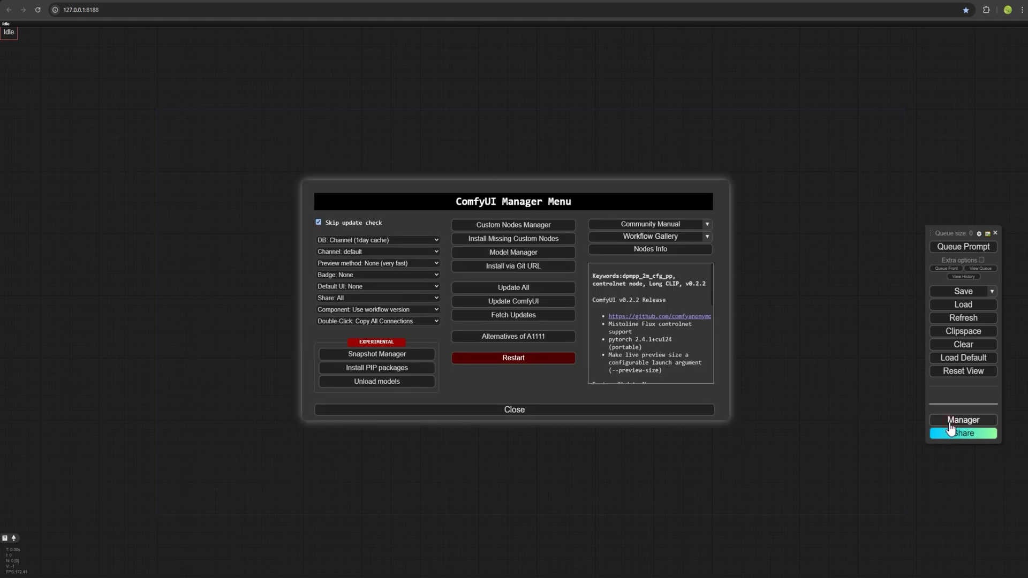
click(511, 231)
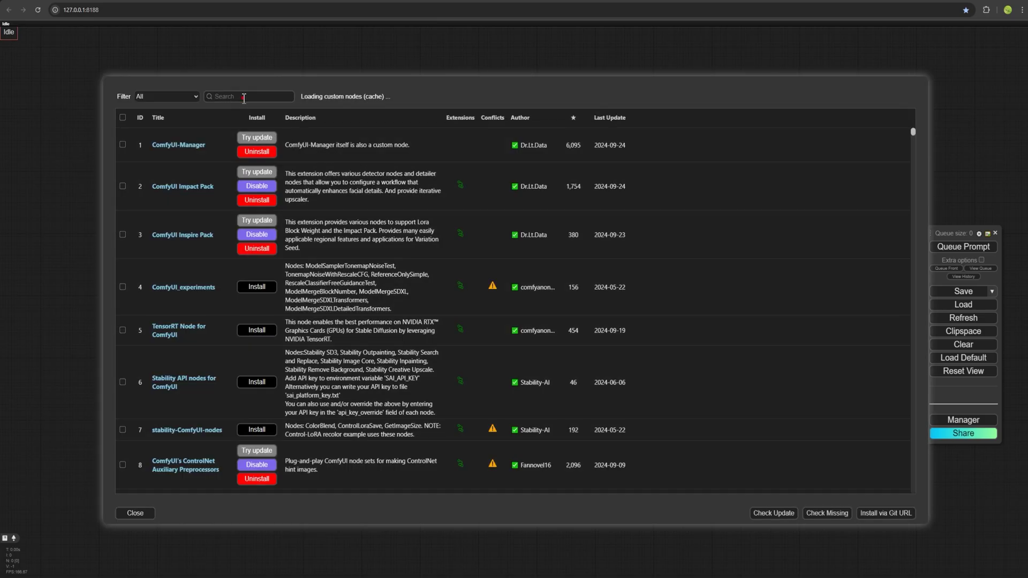
click(243, 97)
text(comf)
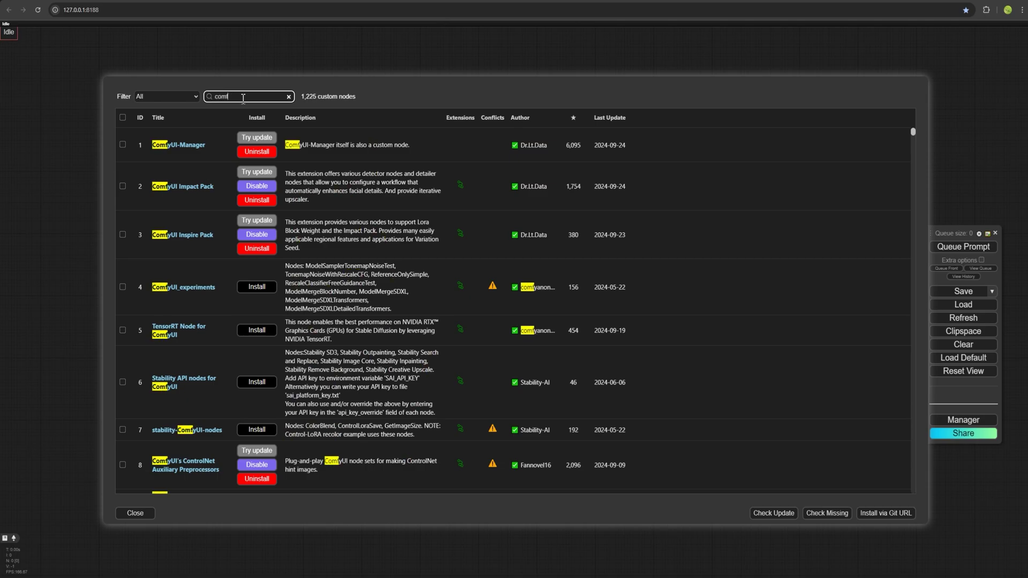
text(yui i)
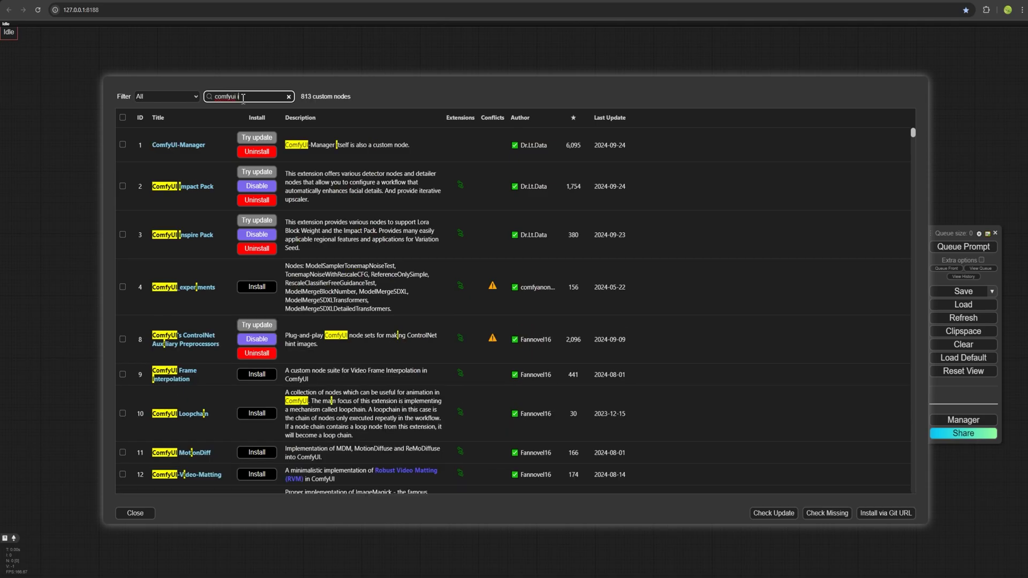
text(mpa)
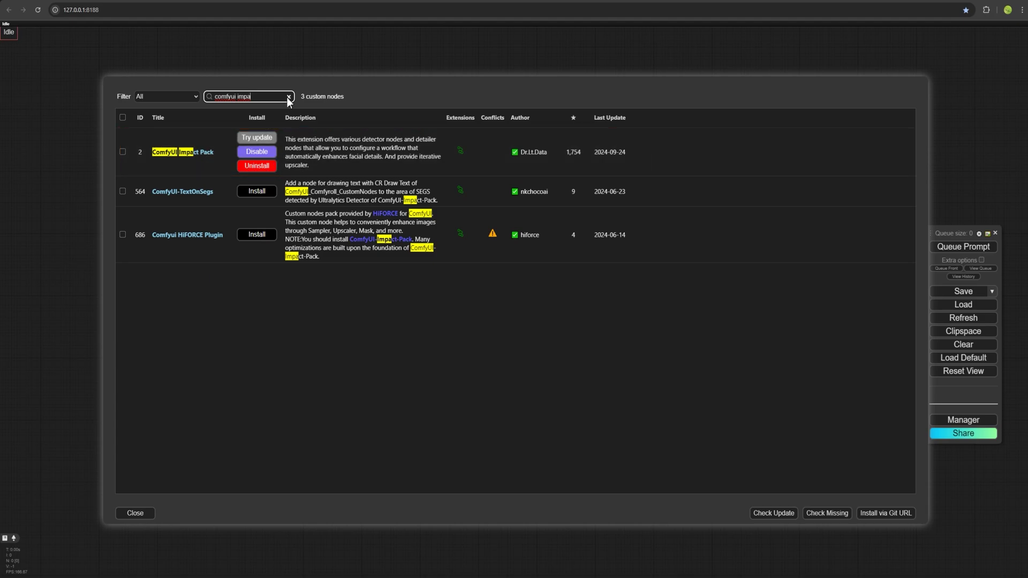
- Search the node packages for 'kjnodes', then 'rgthree', confirming both are installed
drag(268, 99, 181, 99)
key(BackSpace)
text(kj)
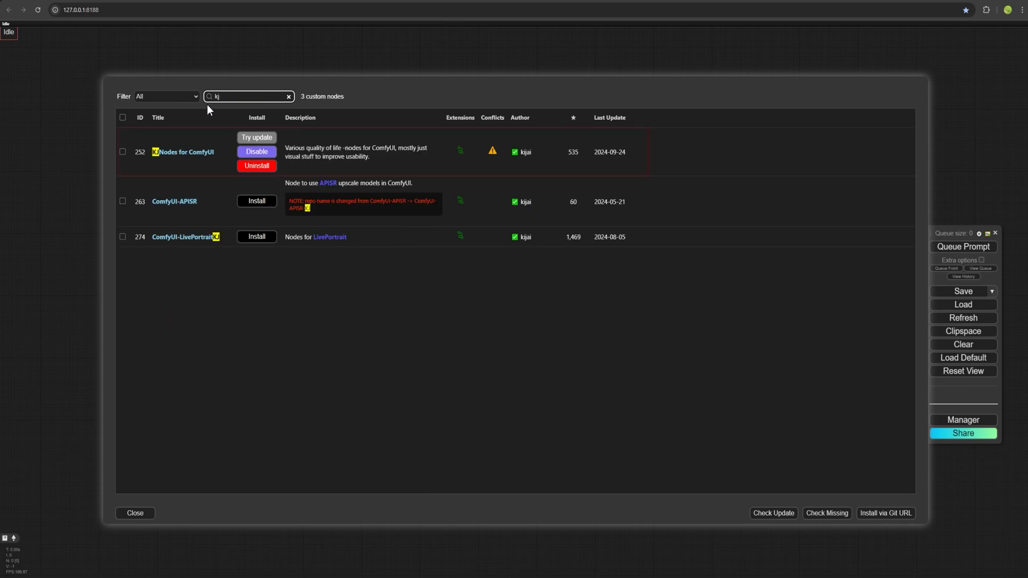
text(nodes)
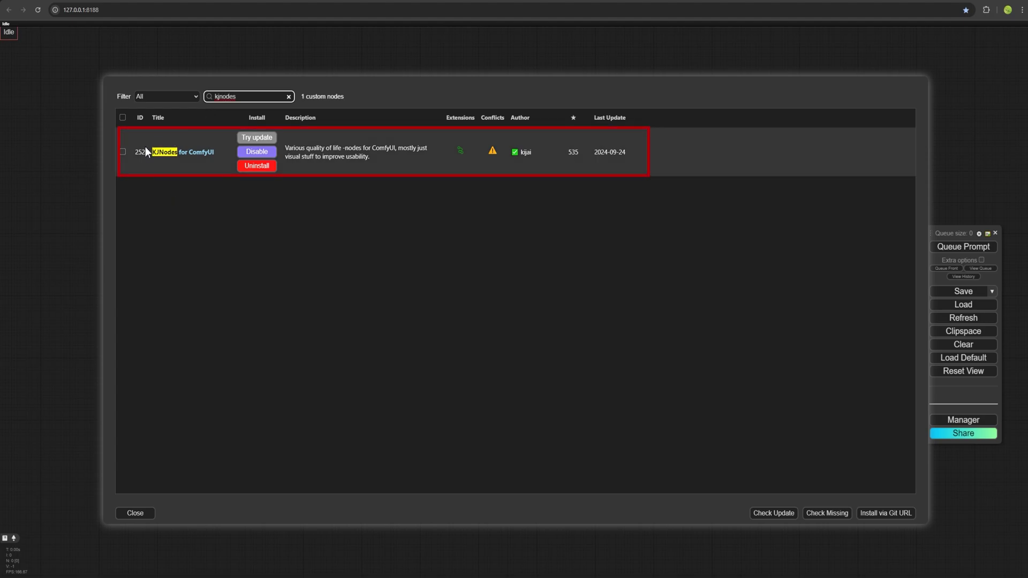
key(ctrl+a)
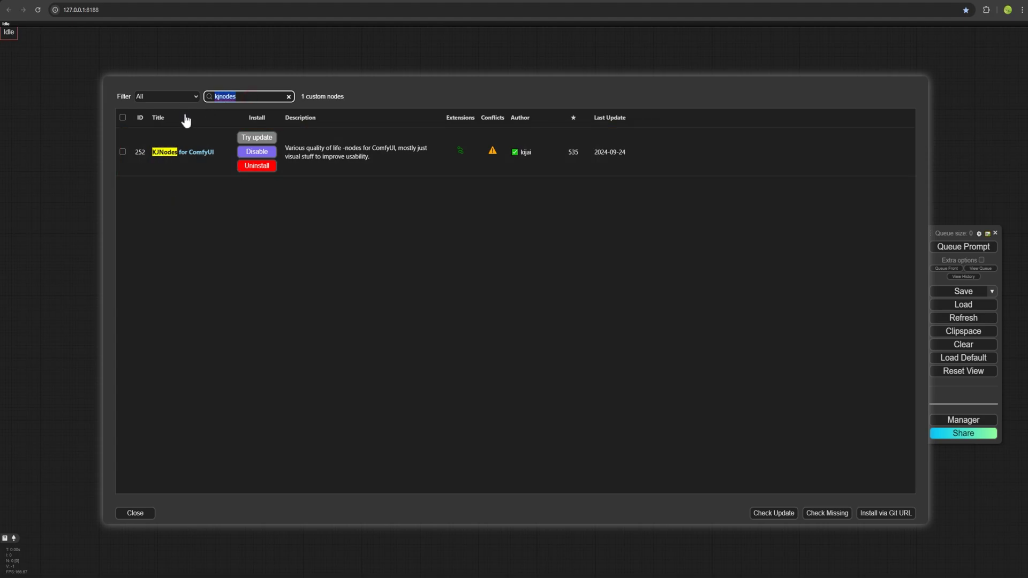
text(rgthree)
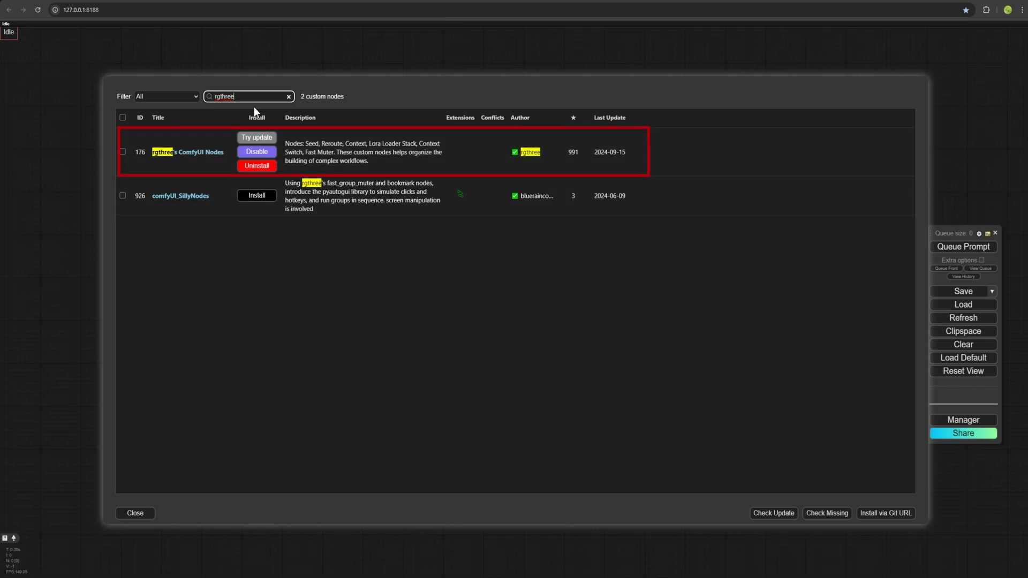
- Search 'gguf' to confirm ComfyUI-GGUF is installed, then clear the search and close the list
key(ctrl+a)
text(gguf)
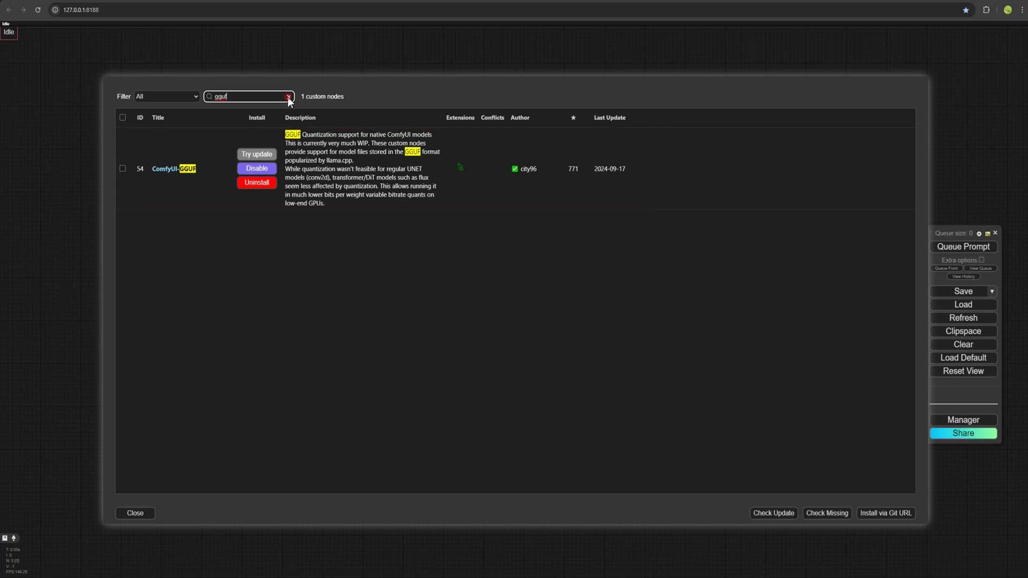
click(288, 97)
click(138, 512)
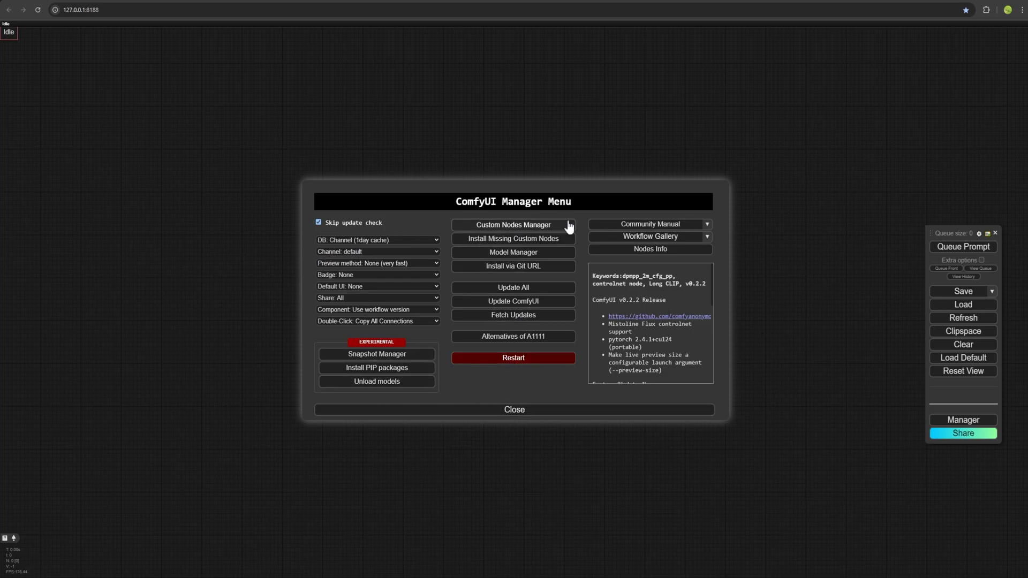
- Close the Manager menu and clear the entire workflow, confirming the prompt
click(643, 413)
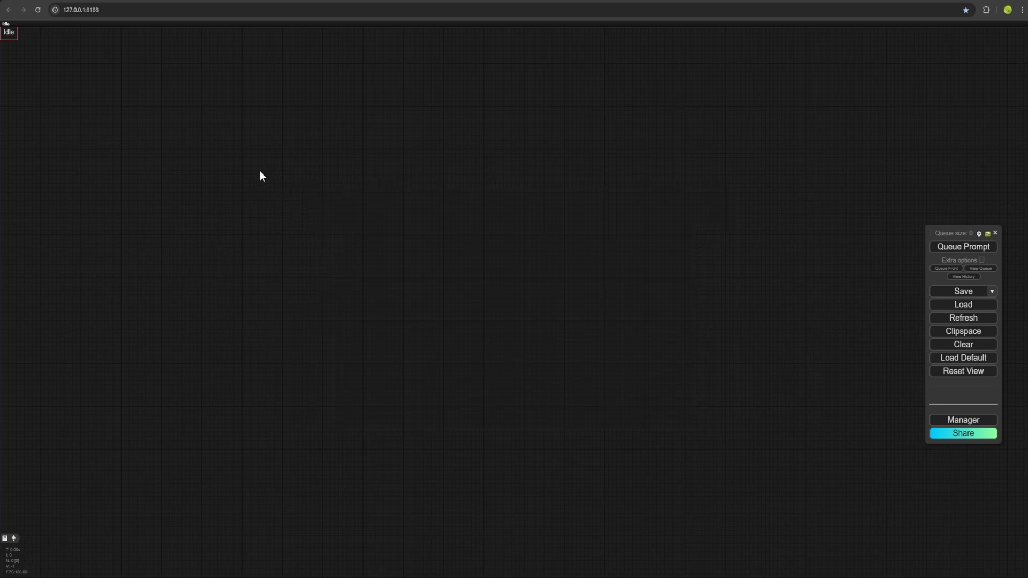
click(965, 347)
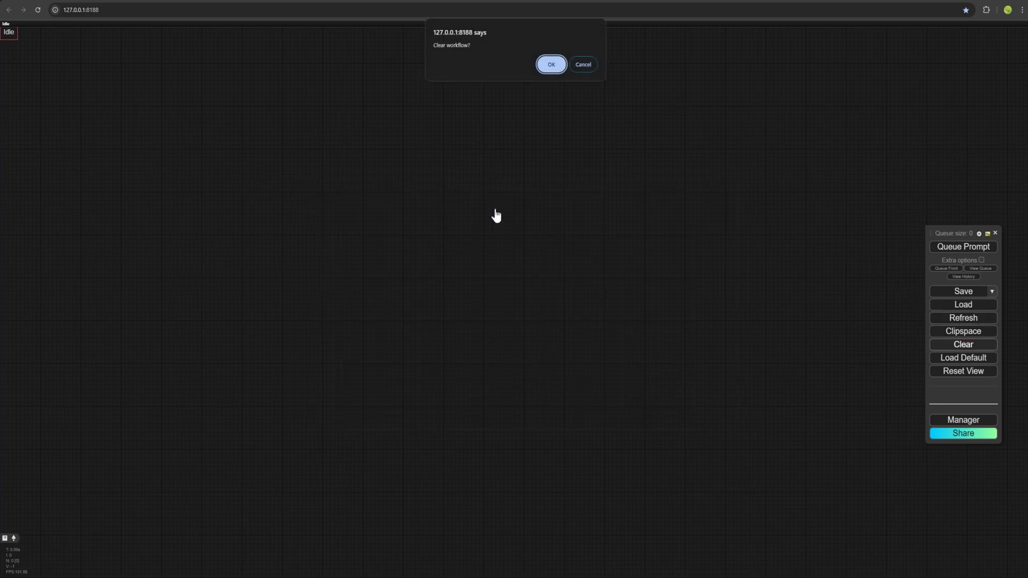
click(583, 65)
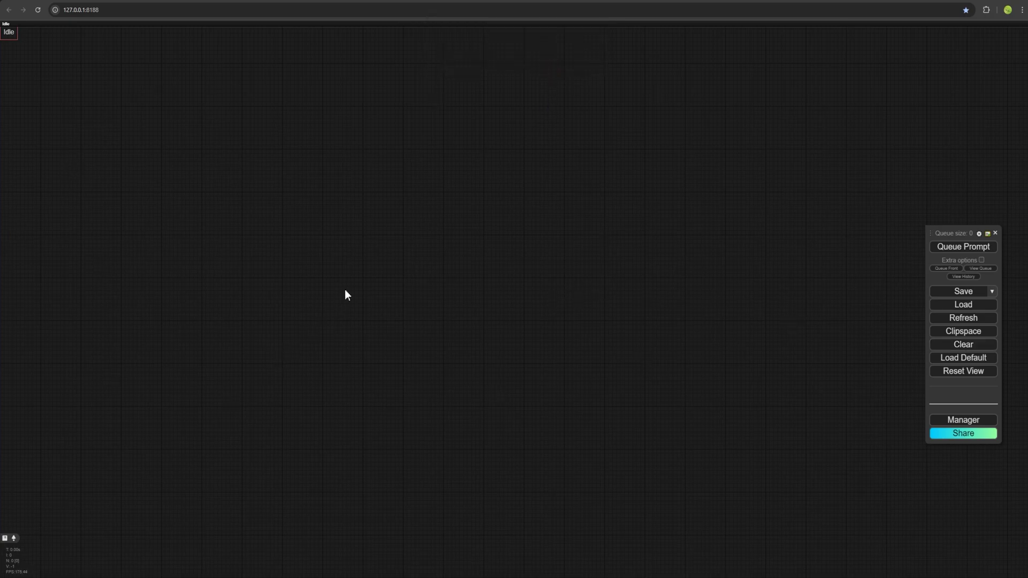
- Add a Unet Loader (GGUF) node and move it up and to the left
double_click(405, 261)
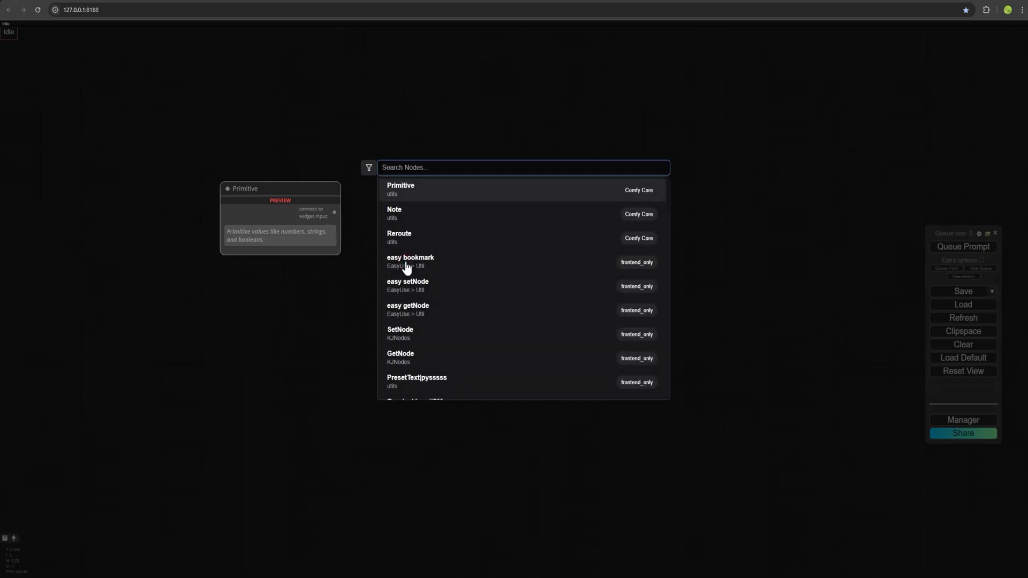
text(unet load)
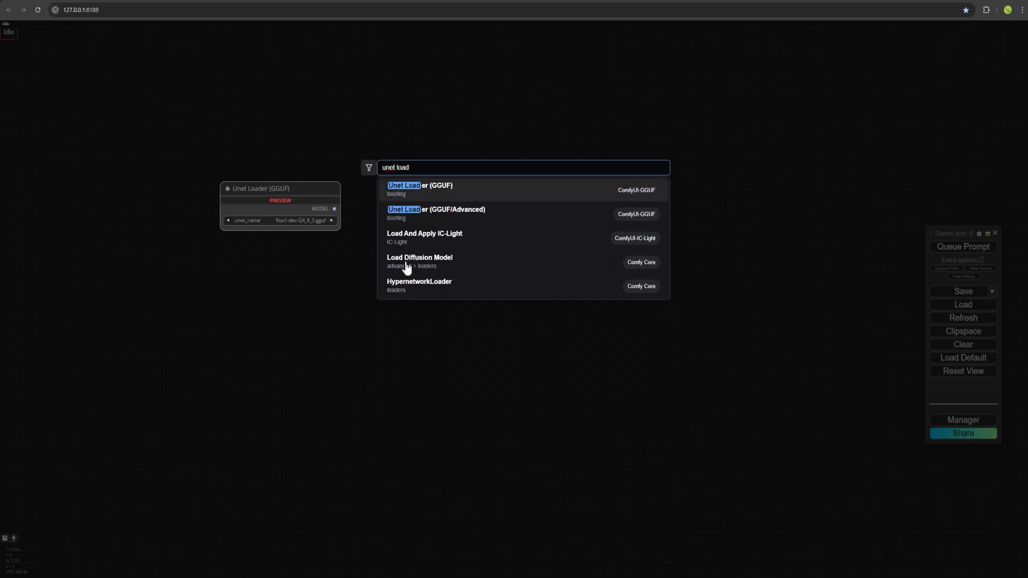
click(431, 194)
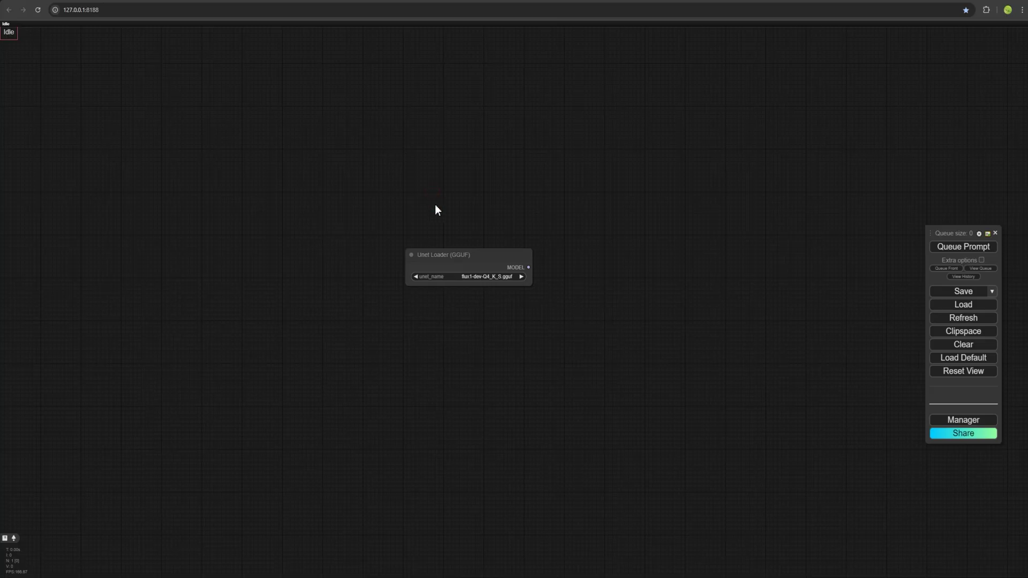
drag(449, 255, 331, 186)
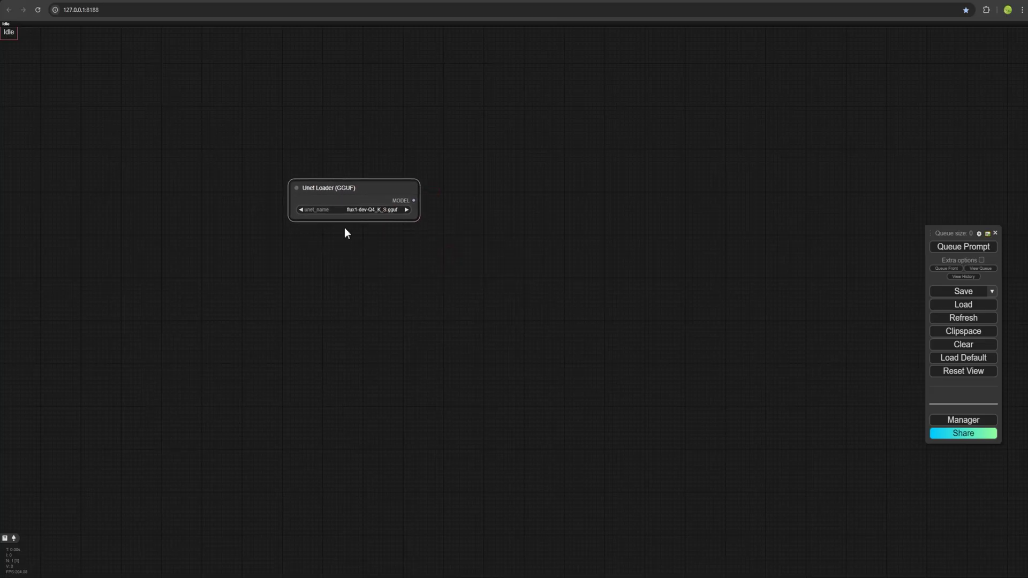
- Add a DualCLIPLoader (GGUF) node and place it below the Unet Loader
double_click(341, 264)
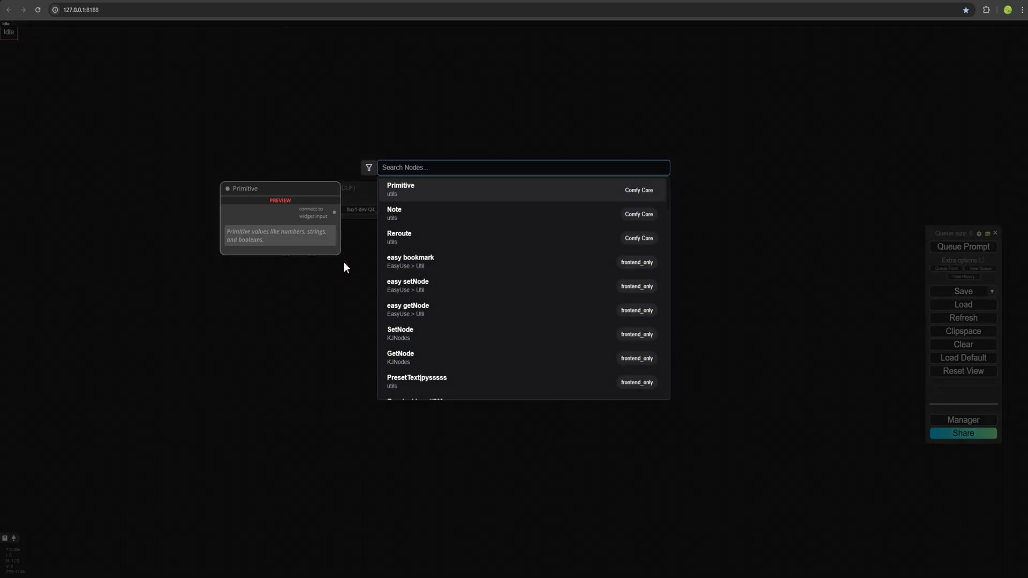
text(dul)
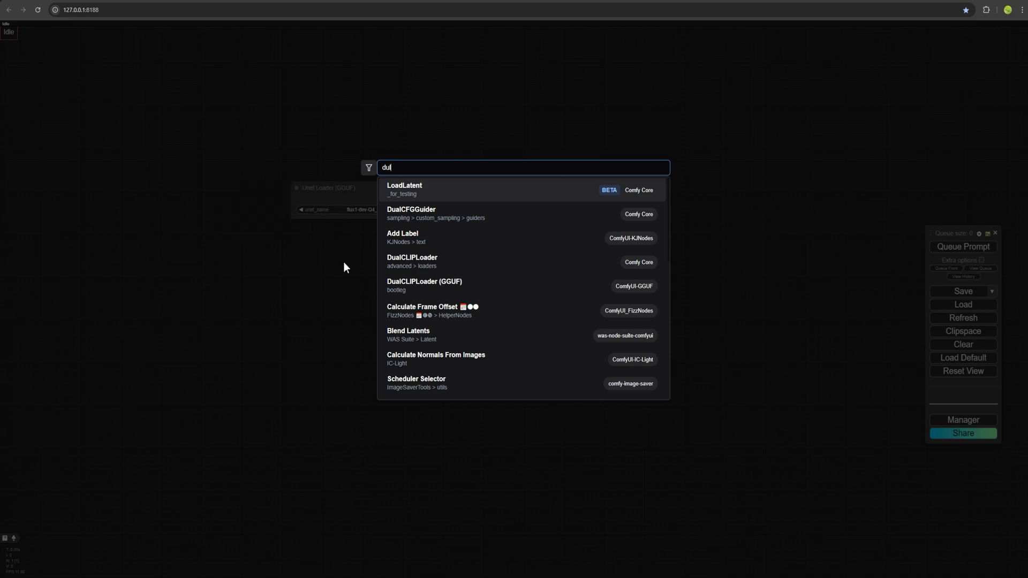
key(BackSpace)
text(alcl)
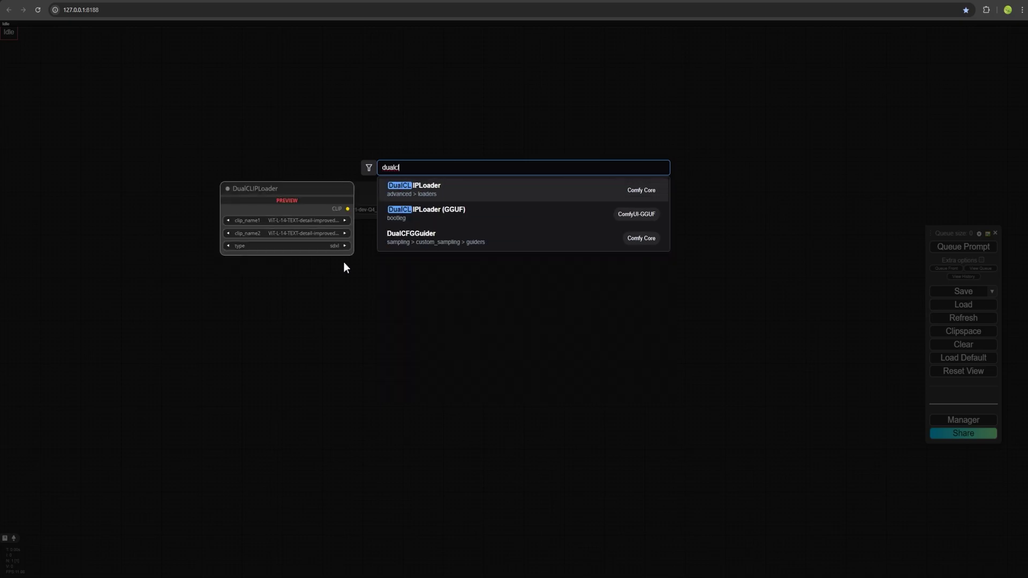
click(452, 214)
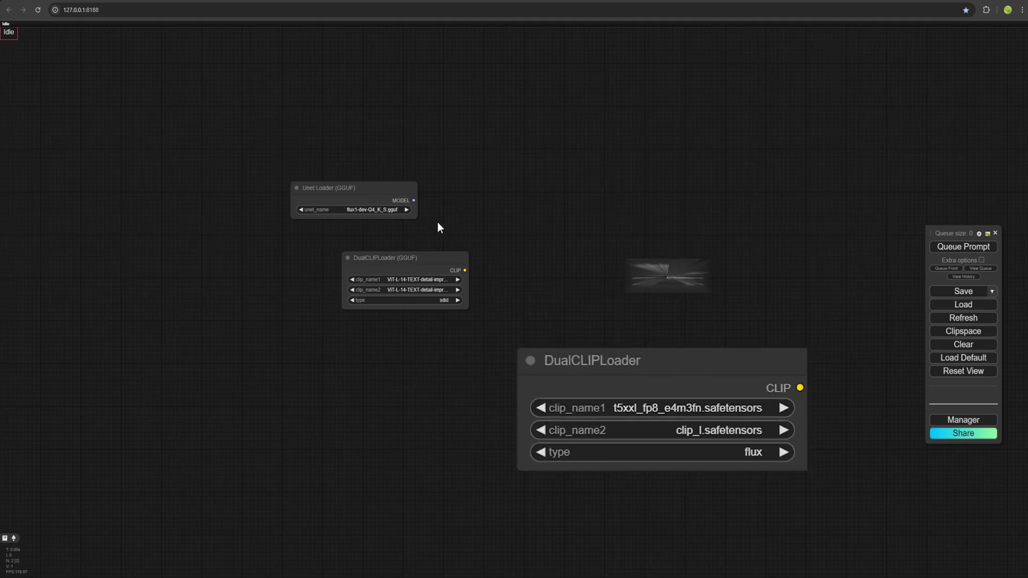
drag(406, 257, 356, 238)
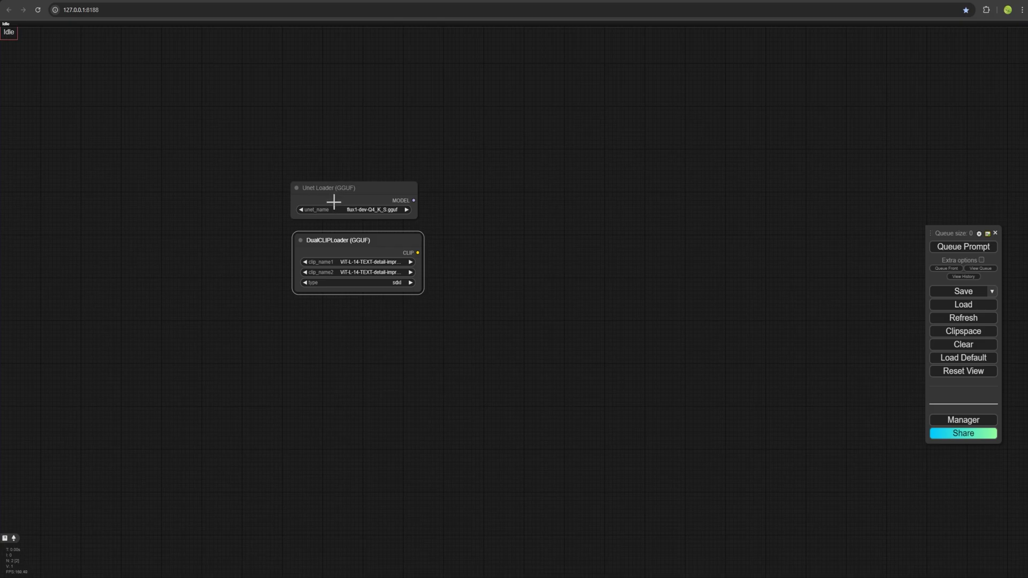
- Add a CLIP Text Encode (Prompt) node beside the loaders
double_click(341, 335)
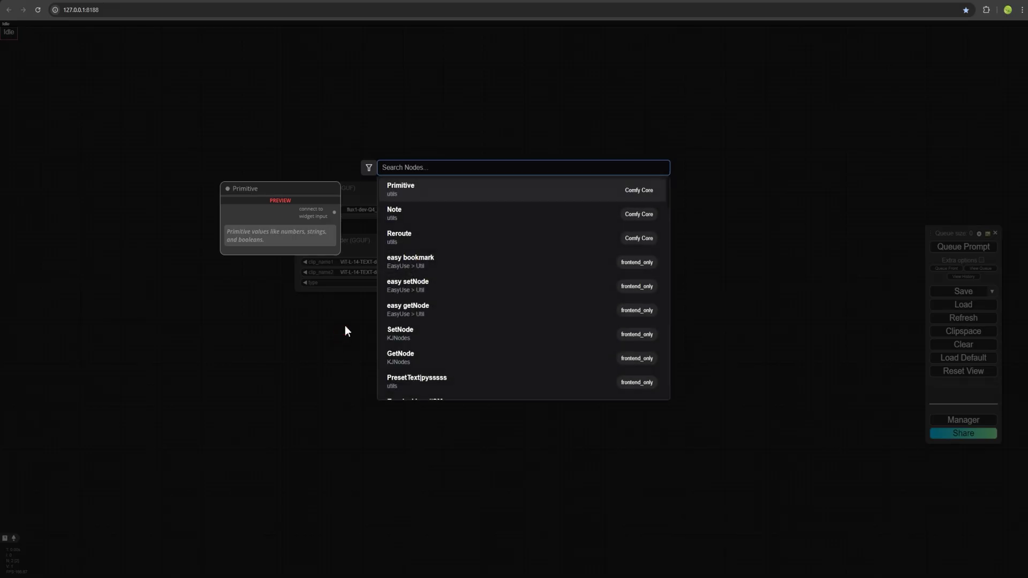
text(clip)
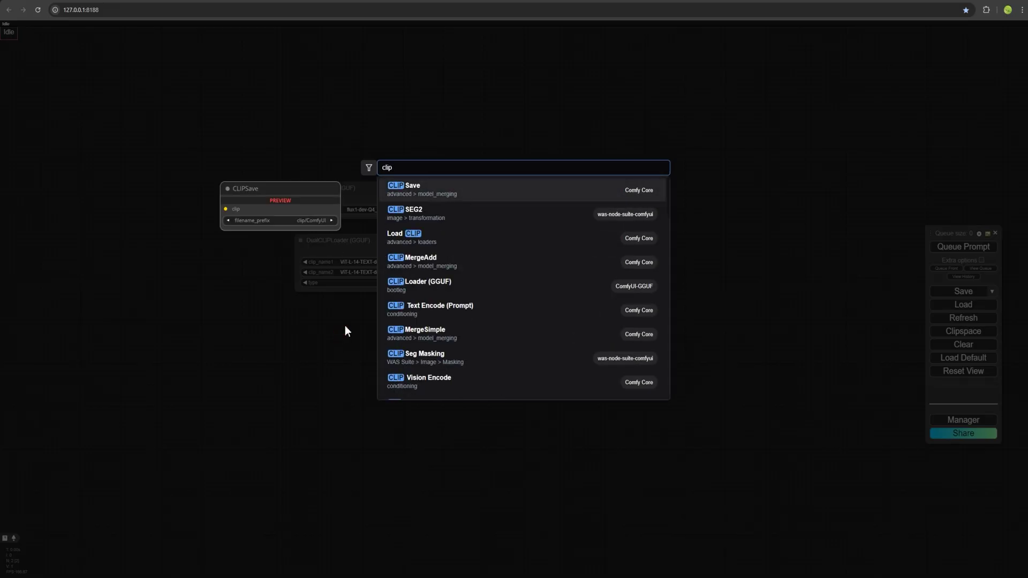
text(text)
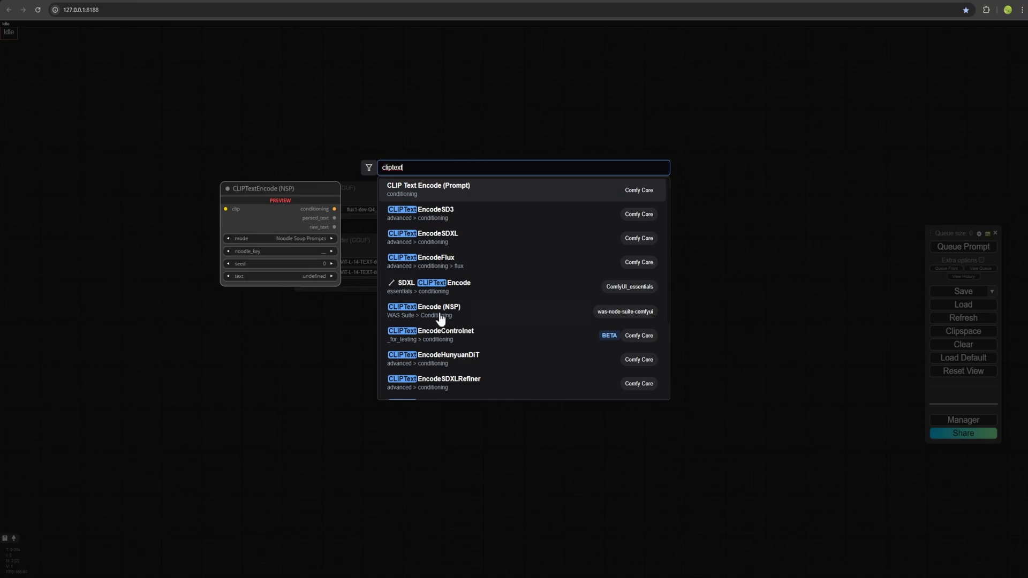
click(433, 197)
drag(403, 349, 536, 219)
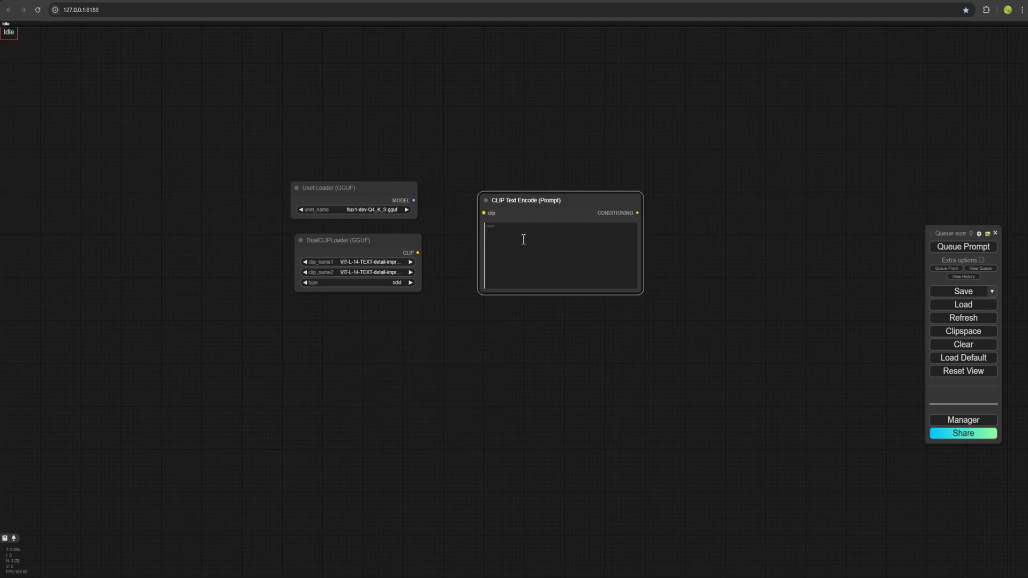
- Add a Load VAE node under the DualCLIPLoader
double_click(361, 354)
text(load vae)
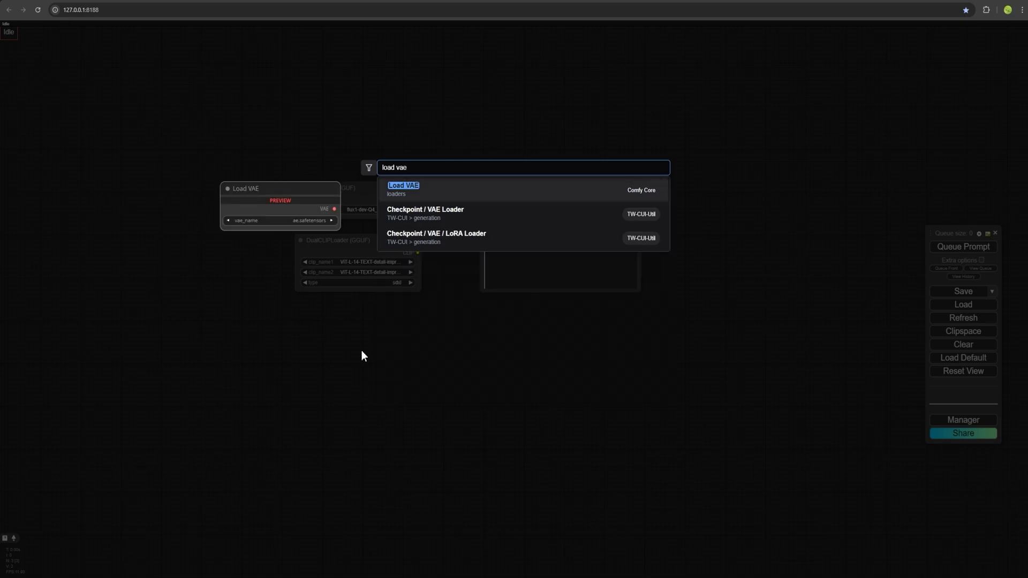
click(411, 187)
drag(341, 328, 323, 317)
- Add a FluxGuidance node and place it below the prompt node
double_click(503, 370)
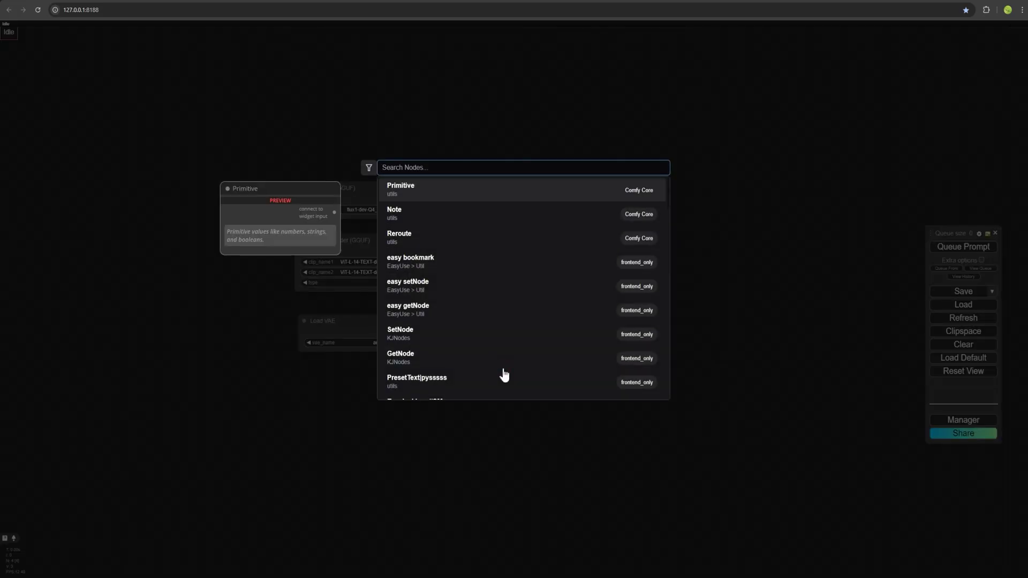
text(flux )
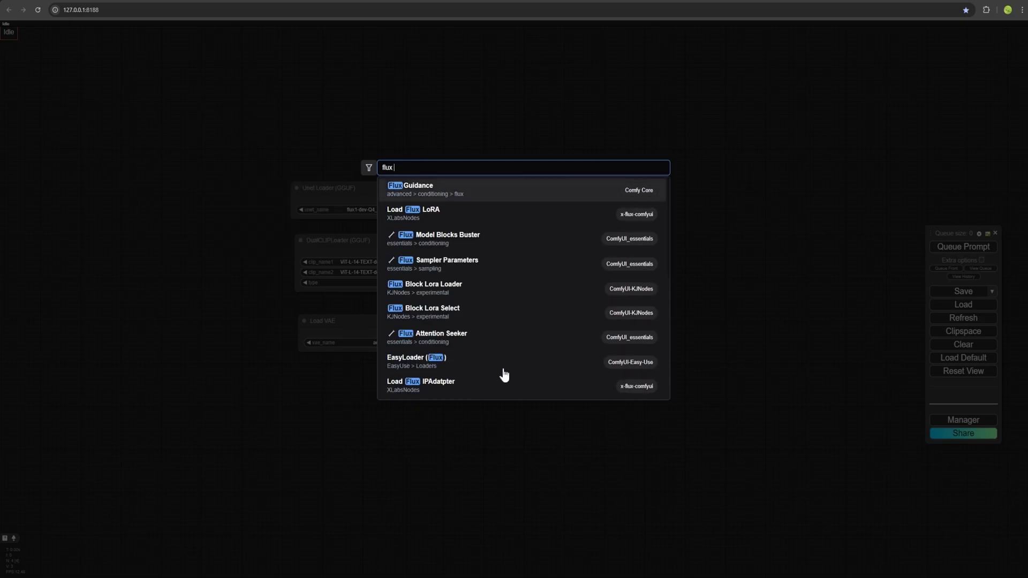
text(guid)
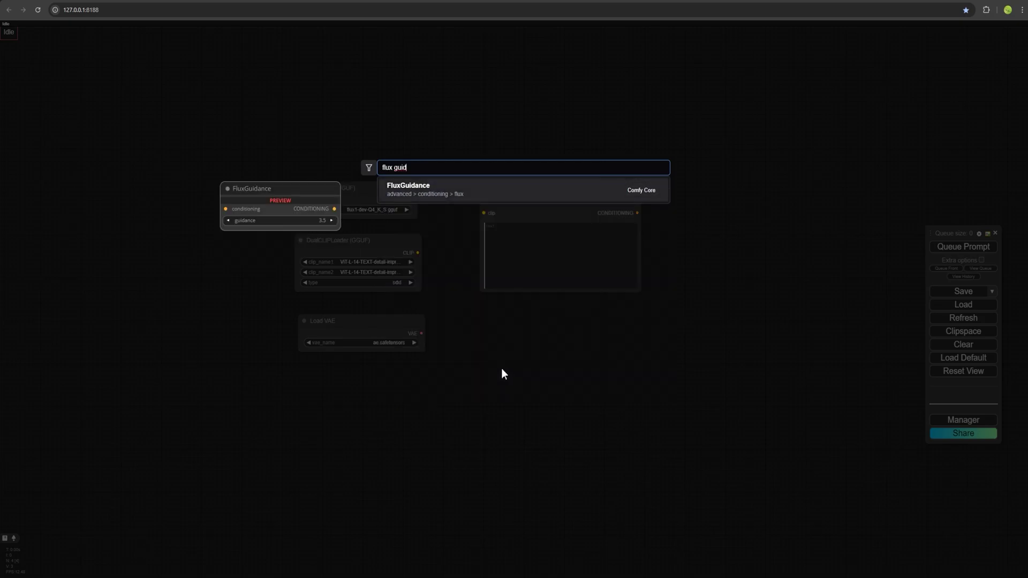
click(425, 195)
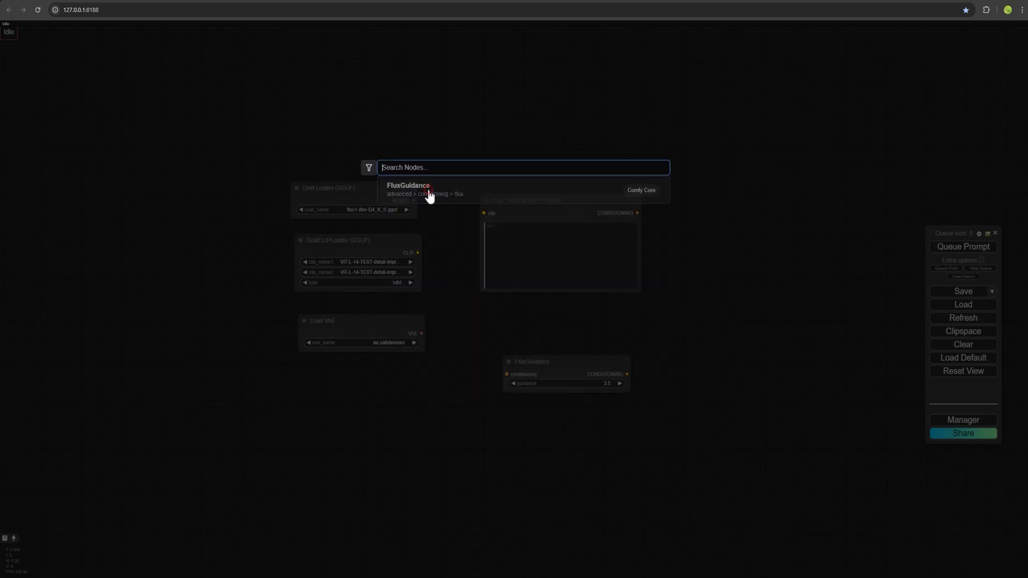
drag(527, 350, 538, 326)
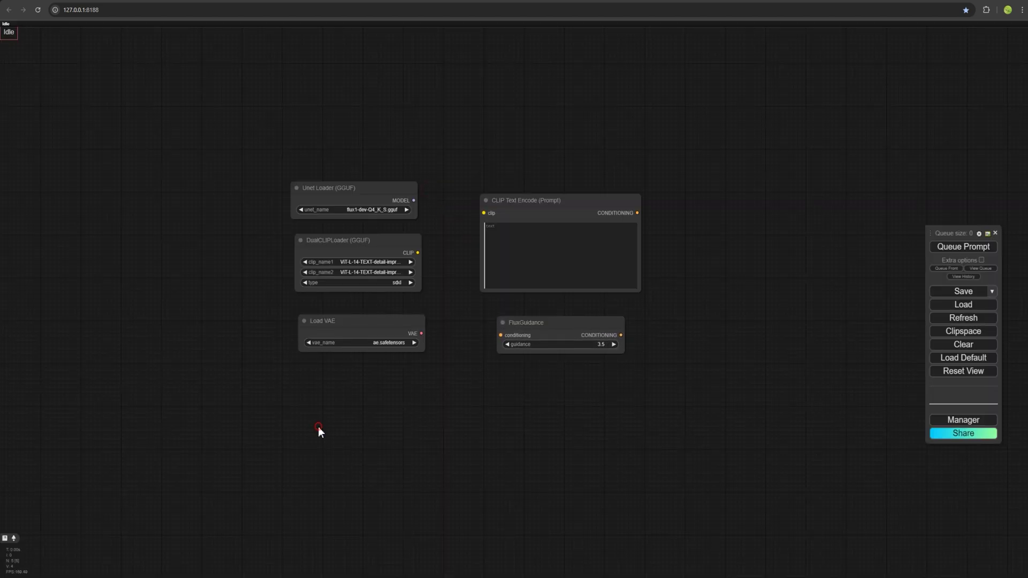
double_click(318, 426)
text(load and resi)
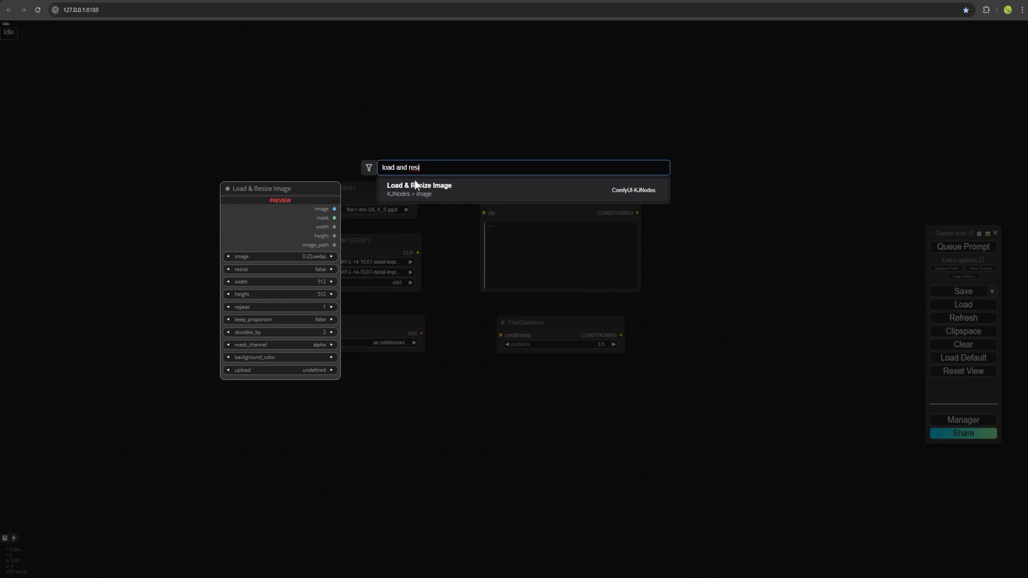
- Add Load & Resize Image below Load VAE and a Gaussian Blur Mask in the middle column
click(415, 187)
drag(385, 421, 419, 373)
double_click(526, 369)
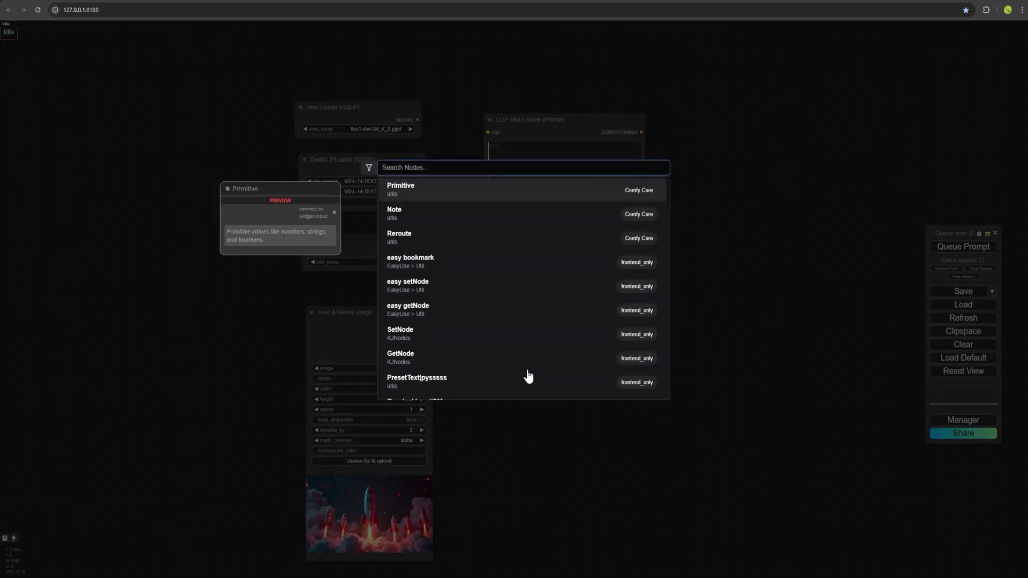
text(gauss)
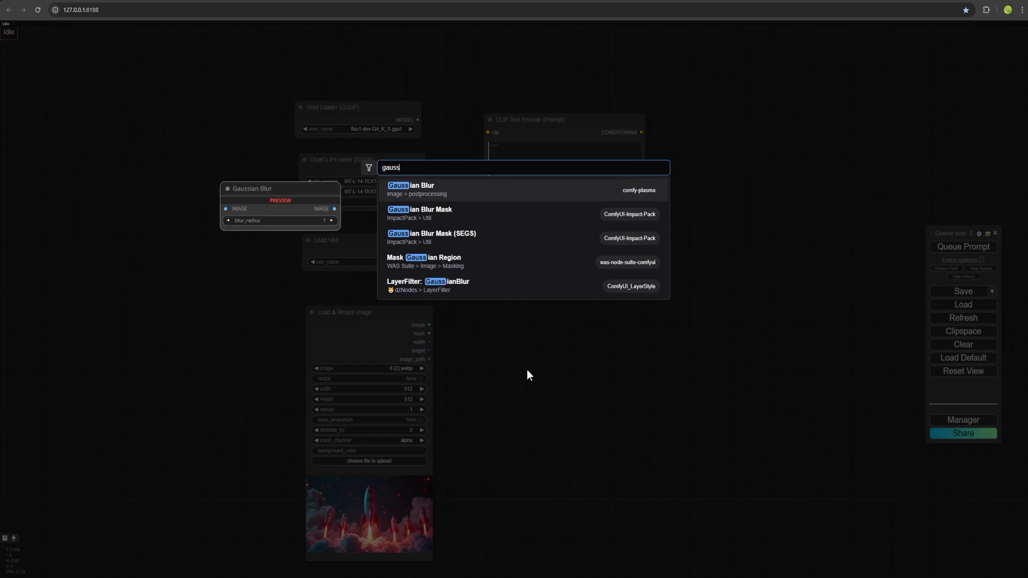
click(451, 221)
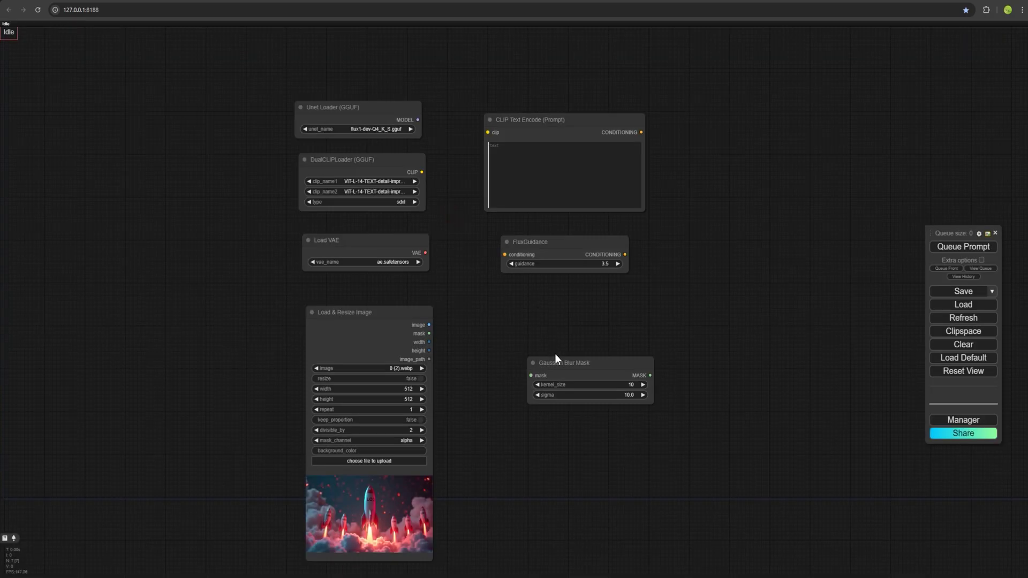
drag(559, 361, 526, 378)
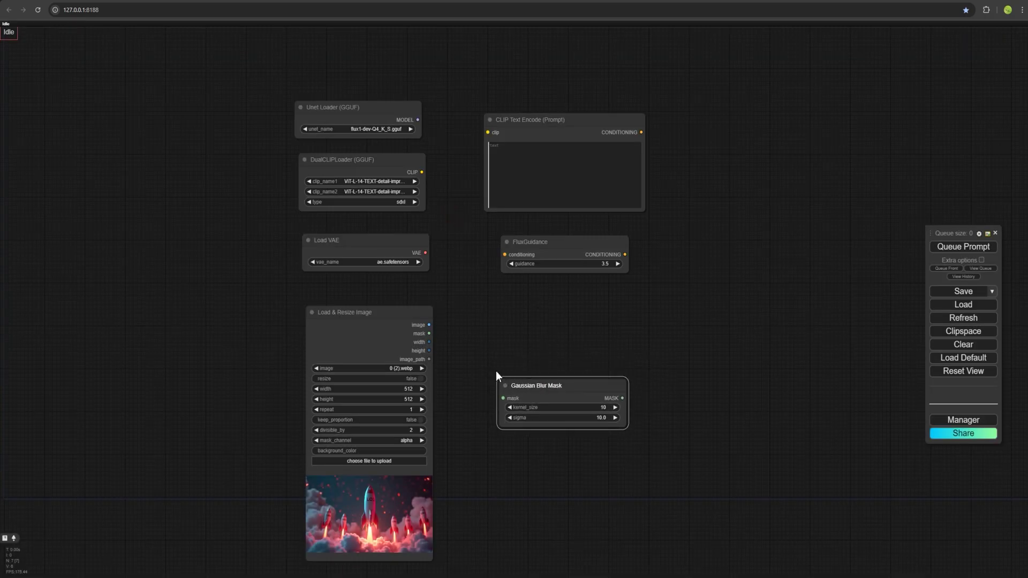
drag(532, 400, 519, 328)
- Add an InpaintModelConditioning node on the right side of the graph
double_click(551, 419)
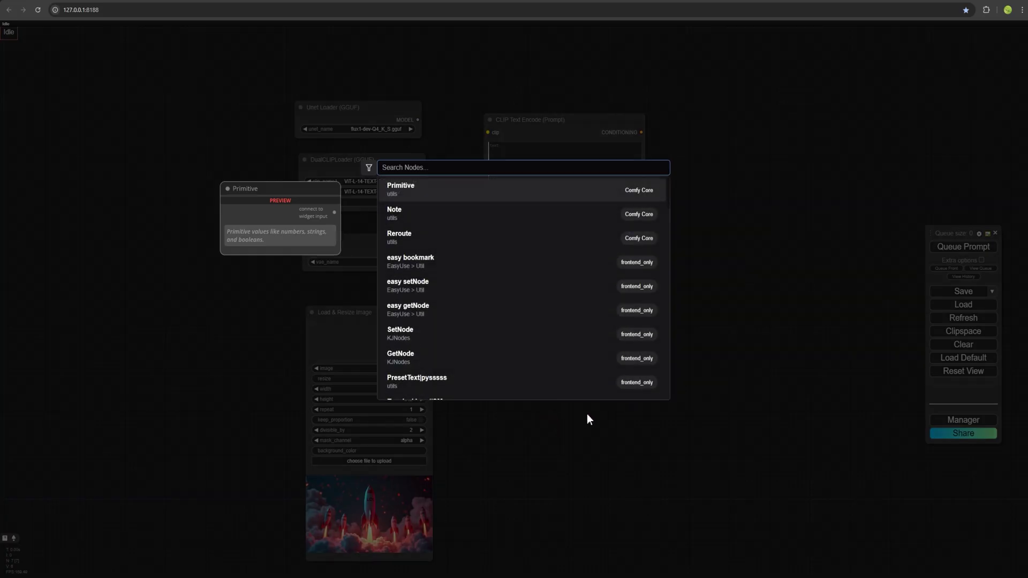
text(inpaimt)
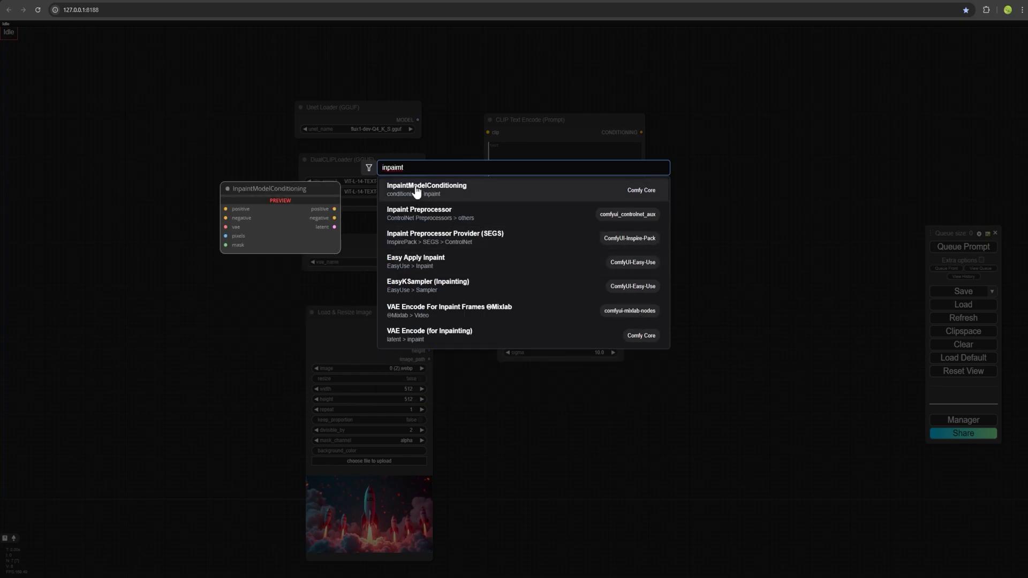
click(423, 191)
click(517, 421)
double_click(517, 422)
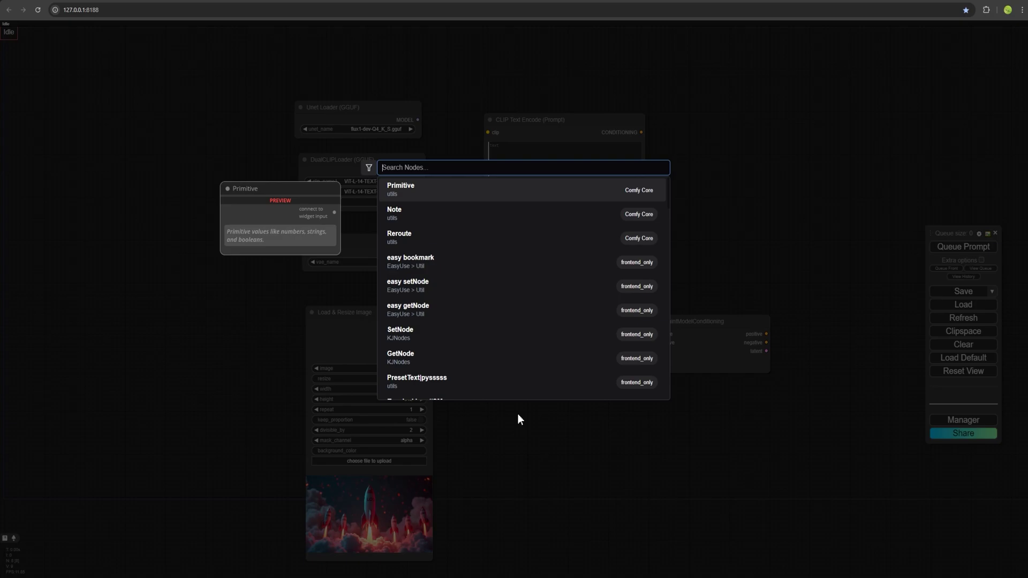
text(basic sc)
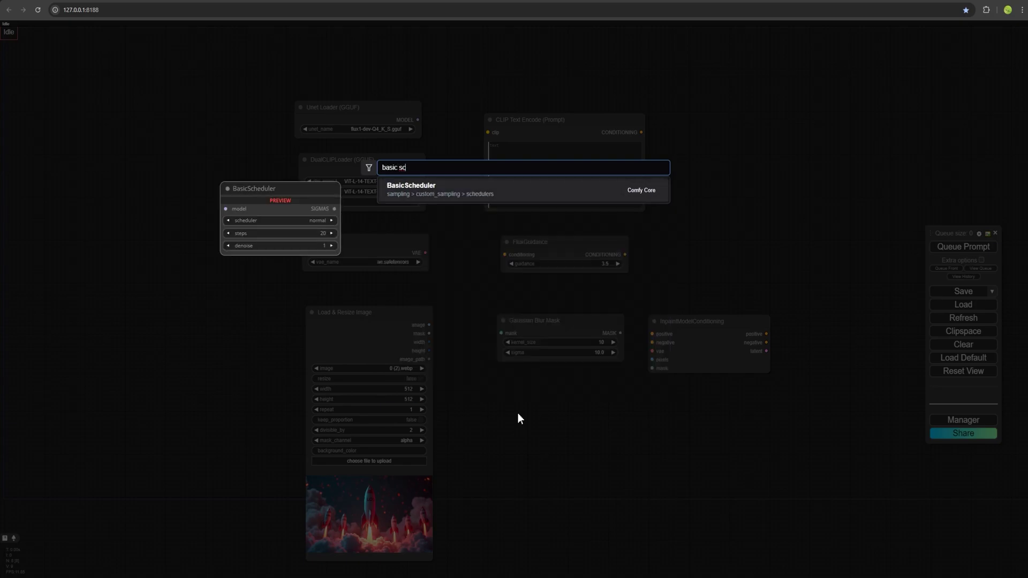
- Add a BasicScheduler node and a KSamplerSelect node set to euler beside it
click(460, 200)
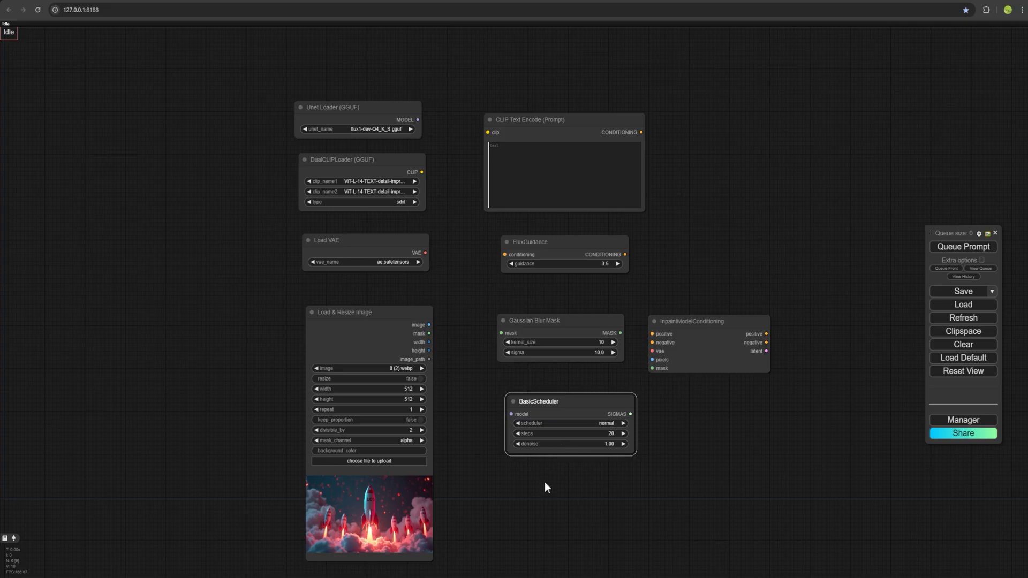
double_click(700, 415)
text(ks)
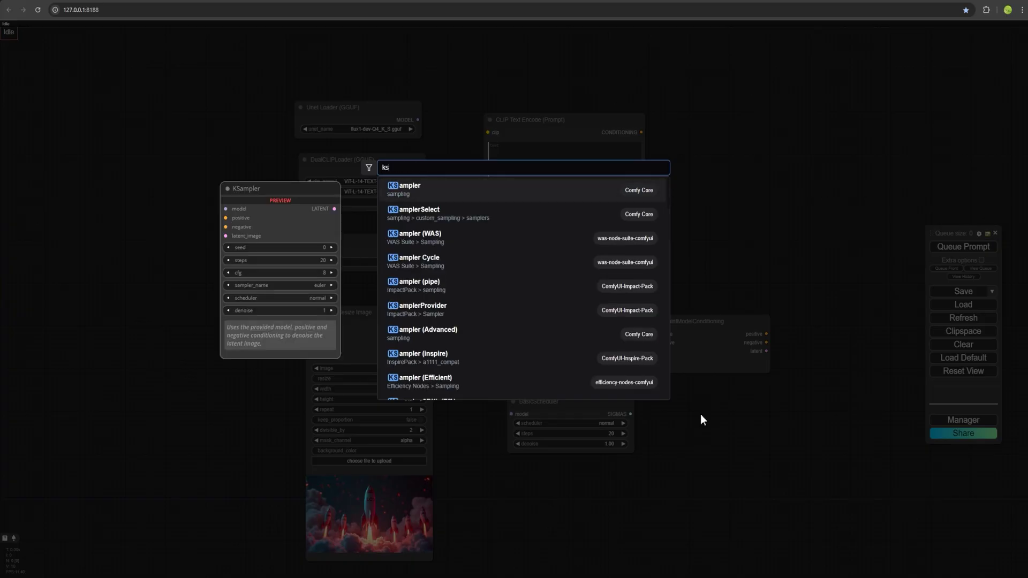
text(ampler se)
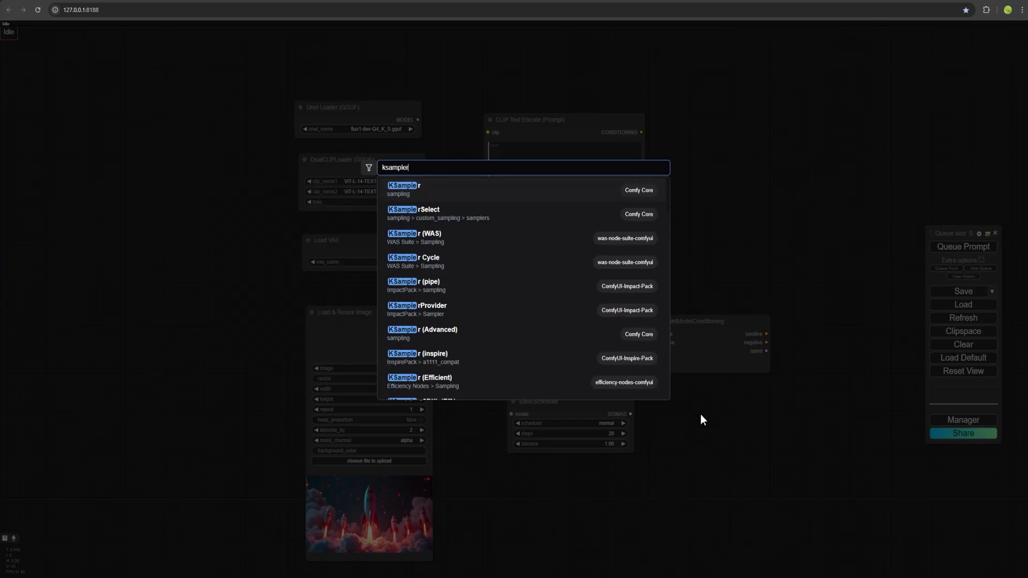
click(453, 197)
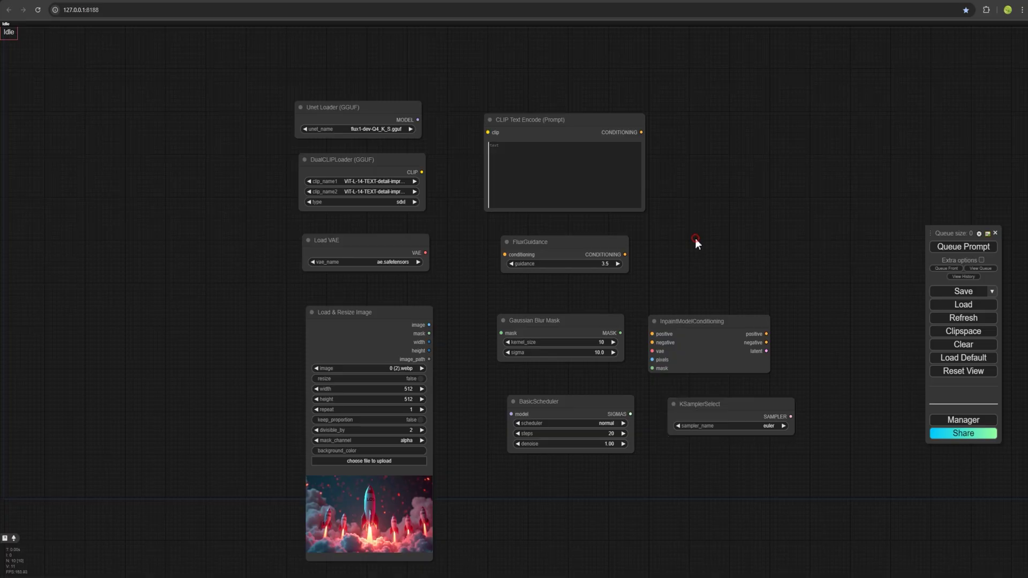
- Add a Differential Diffusion node and a Comfy Core RandomNoise node above it
double_click(694, 239)
text(differ)
click(443, 190)
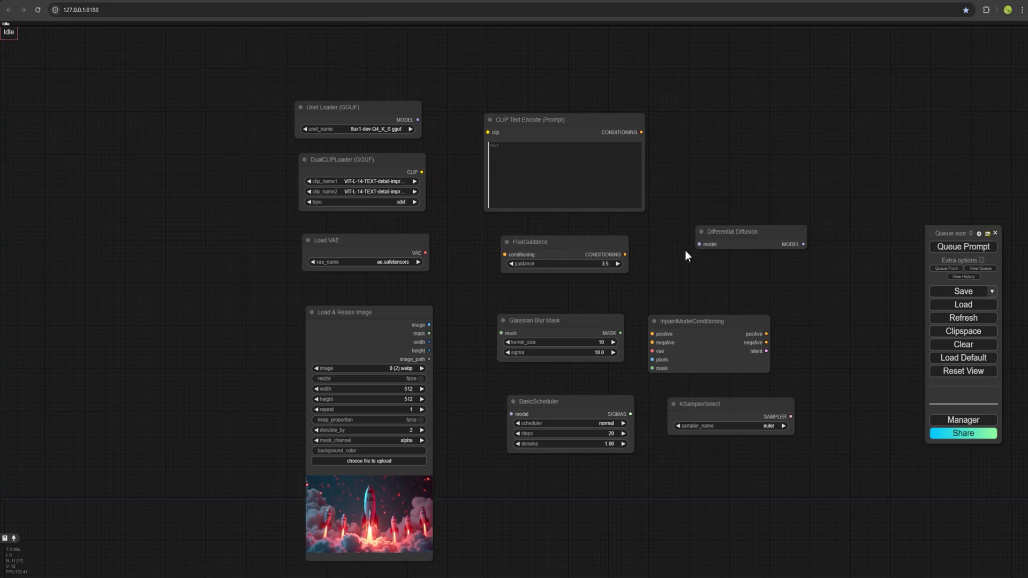
double_click(701, 155)
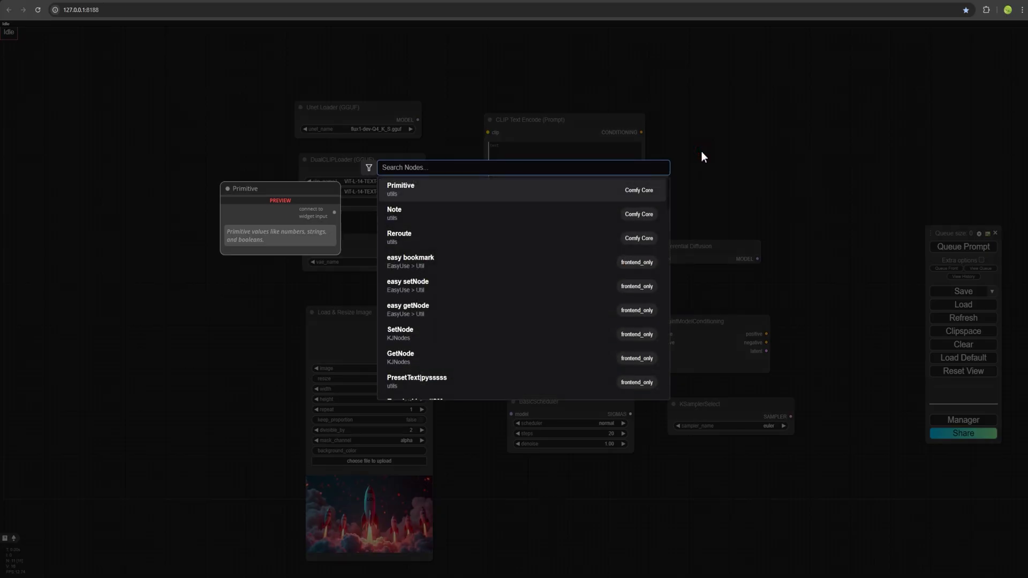
text(random)
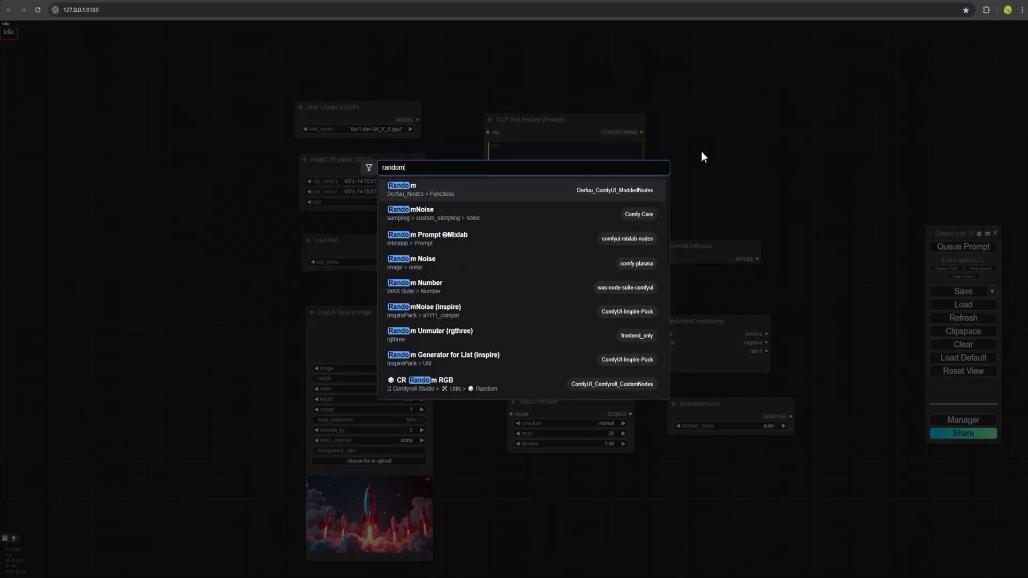
text( noi)
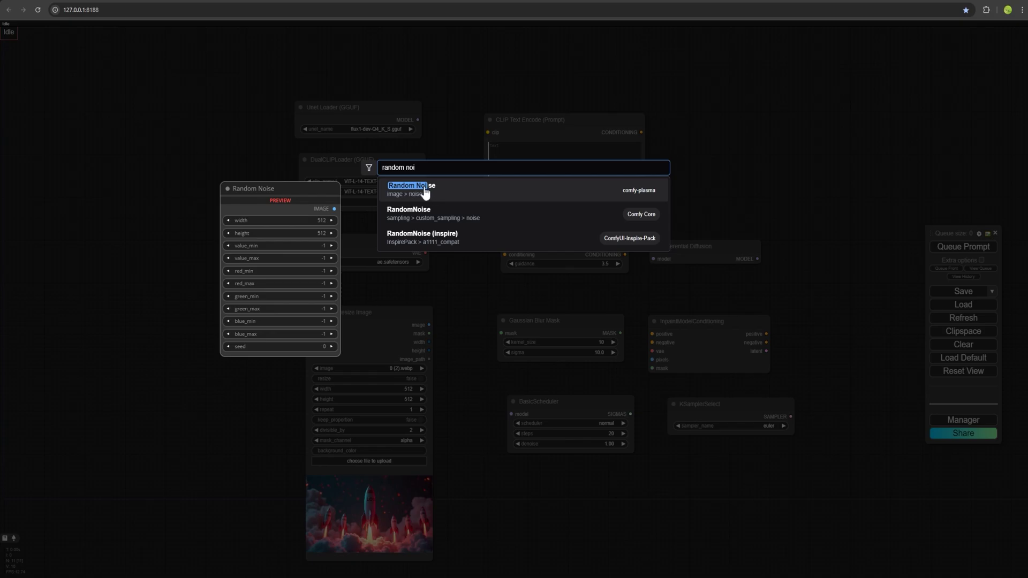
click(413, 214)
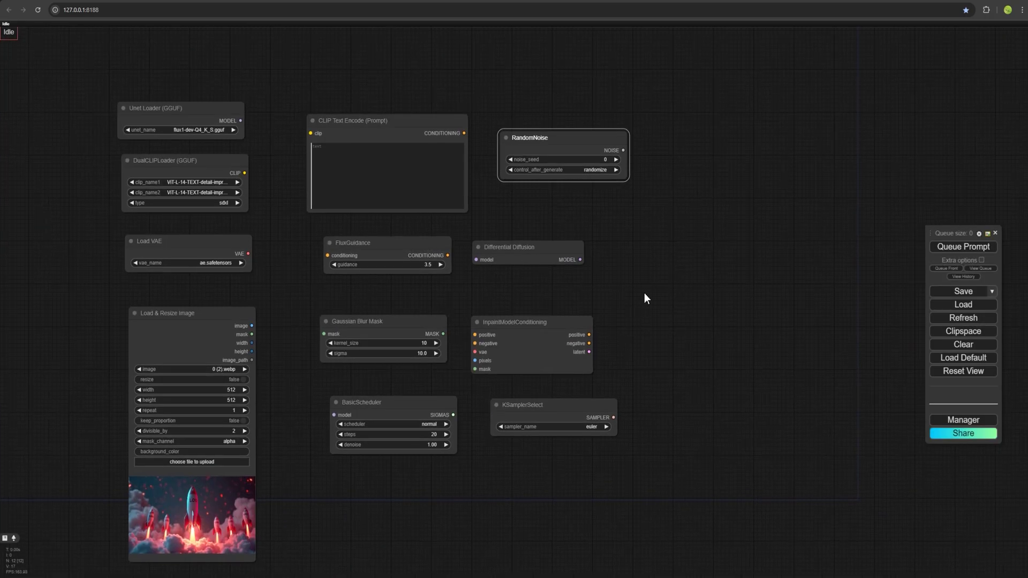
- Add SamplerCustomAdvanced and VAE Decode nodes to the graph
double_click(705, 217)
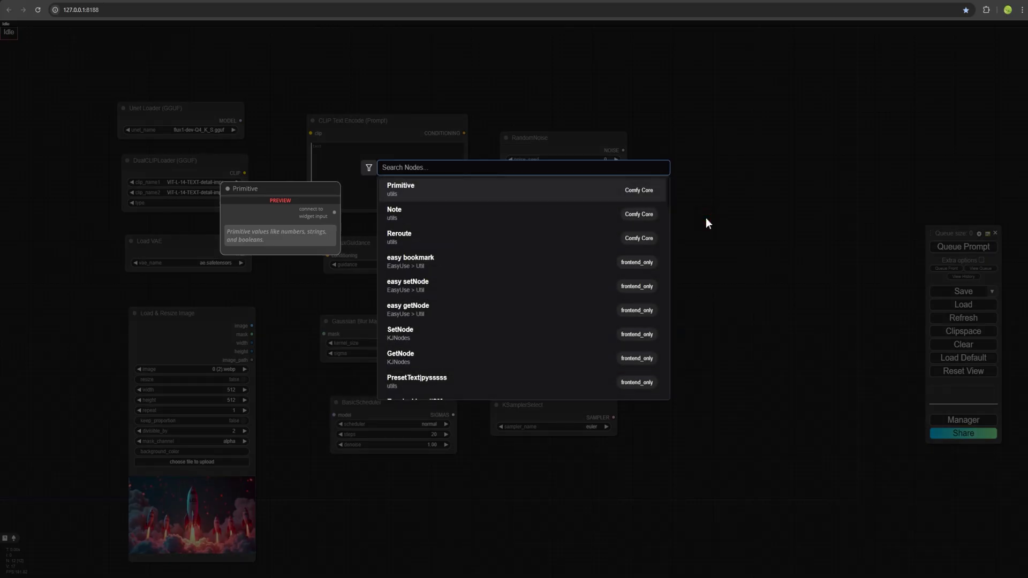
text(samplercustom ad)
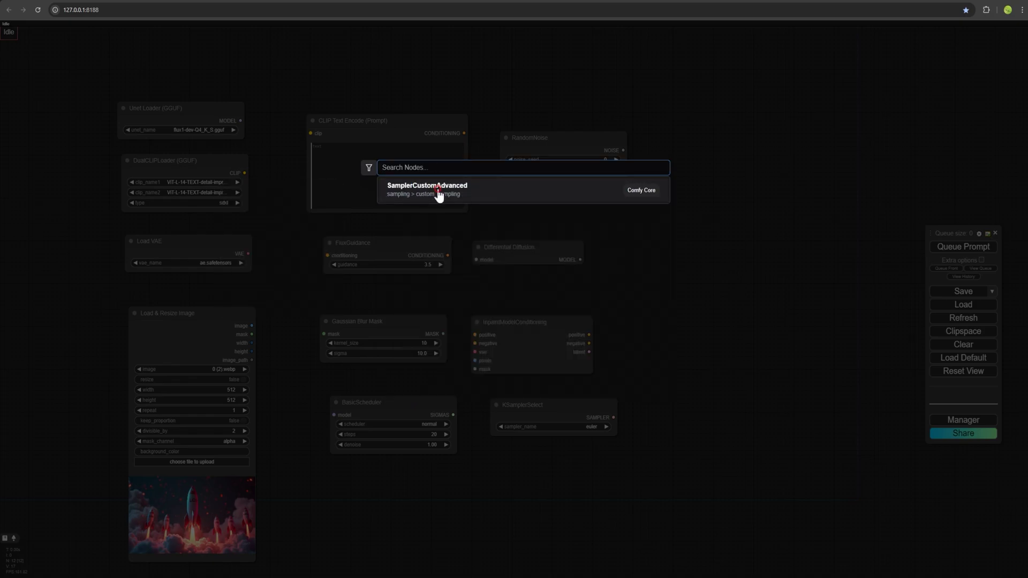
click(435, 197)
double_click(659, 285)
text(vae dec)
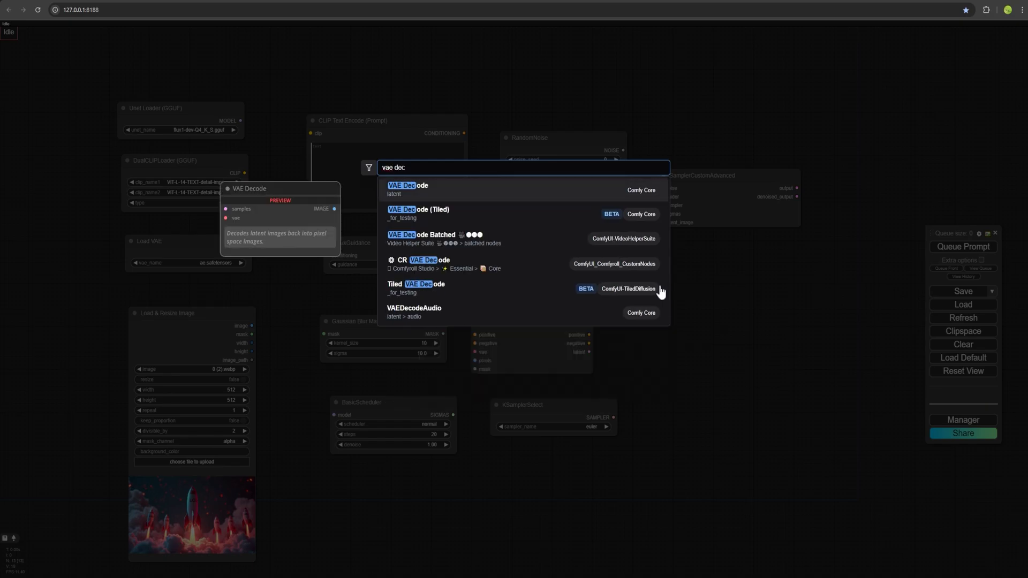
click(426, 188)
- Add a Save Image node in free space beside the graph
drag(917, 215, 718, 236)
double_click(733, 226)
text(sav)
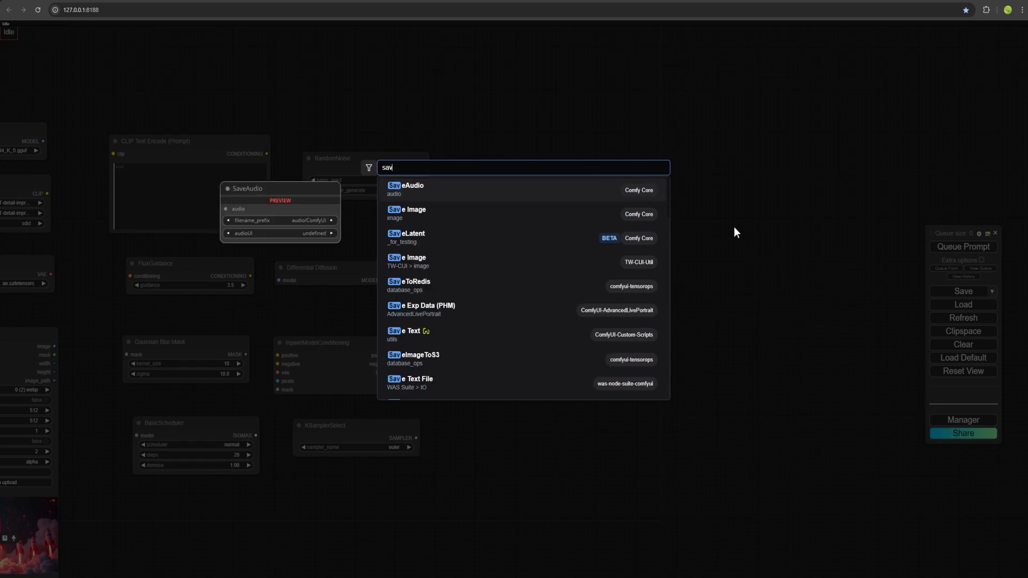
text(e image)
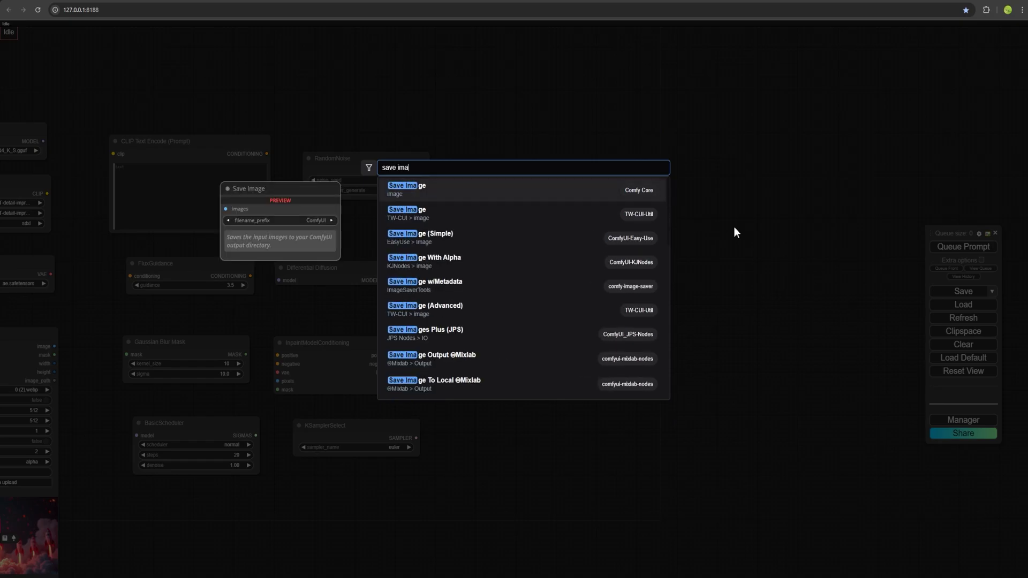
click(526, 190)
- Add an Image Comparer (rgthree) node and enlarge it
scroll(617, 303, down, 3)
double_click(611, 303)
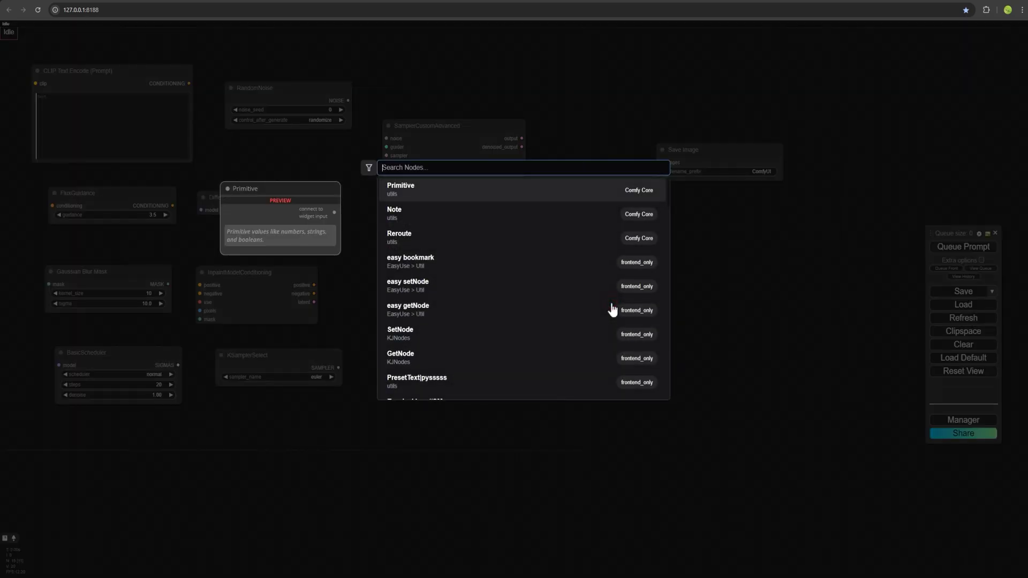
text(compairer)
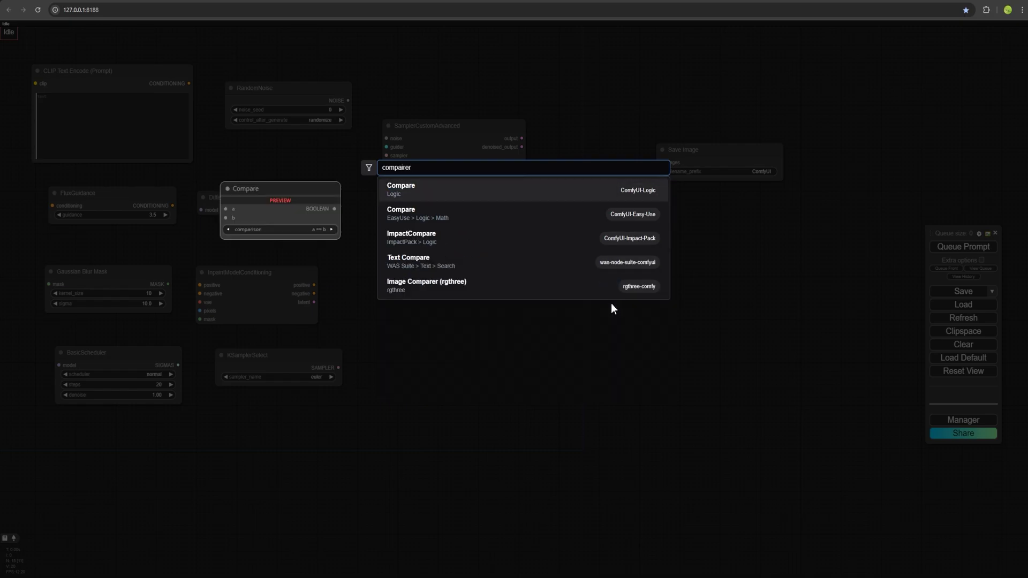
click(406, 292)
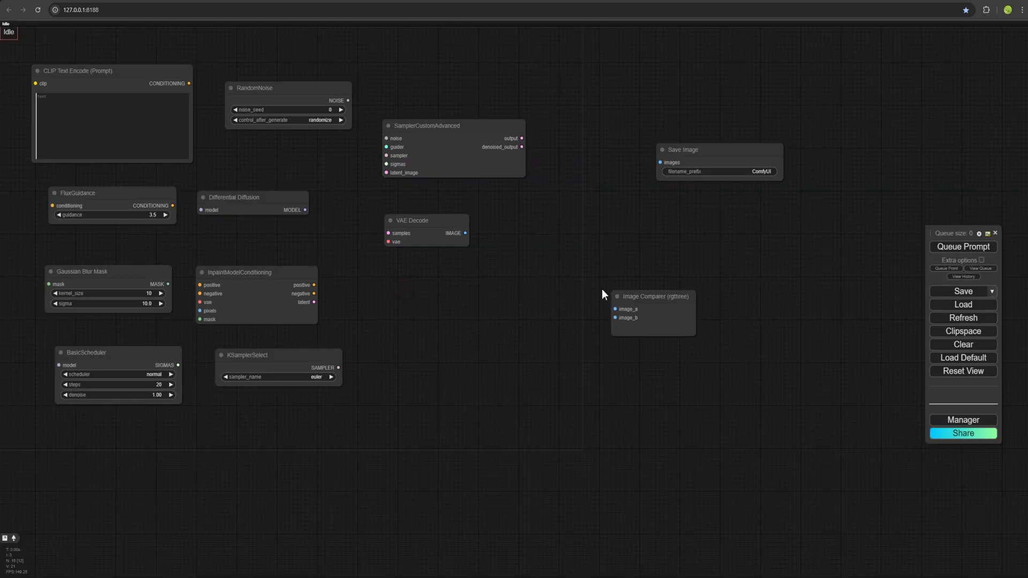
drag(688, 342, 829, 489)
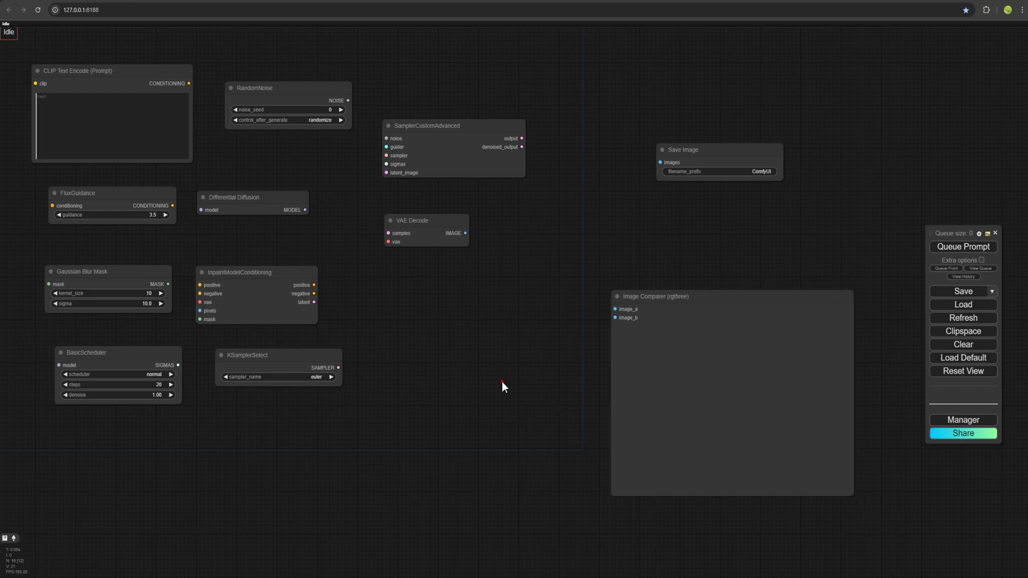
- Link Unet MODEL to Differential Diffusion, DualCLIPLoader CLIP to CLIP Text Encode, and its conditioning to FluxGuidance
drag(502, 381, 673, 407)
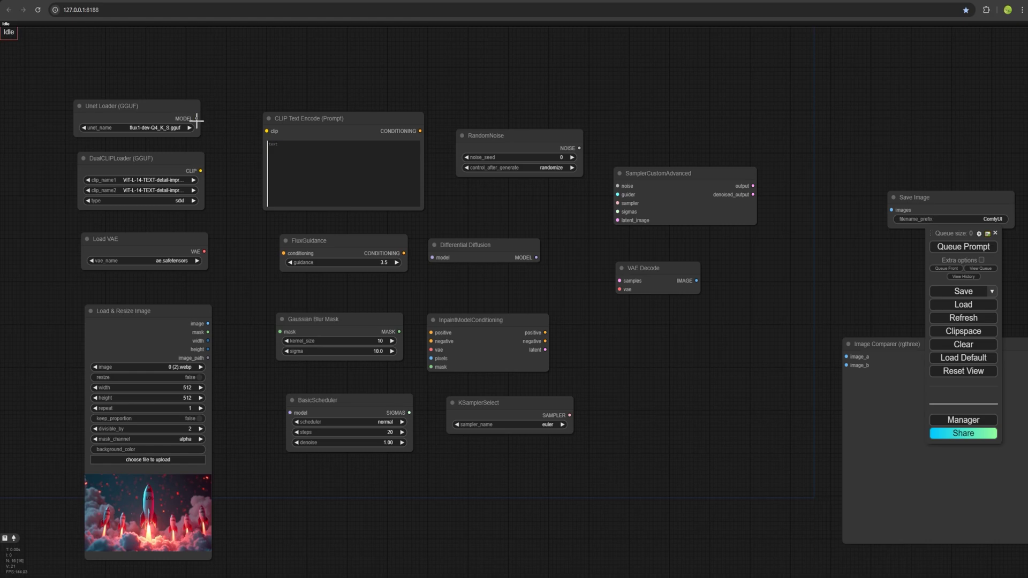
drag(196, 120, 431, 257)
drag(201, 170, 268, 131)
drag(420, 130, 367, 206)
drag(290, 245, 282, 253)
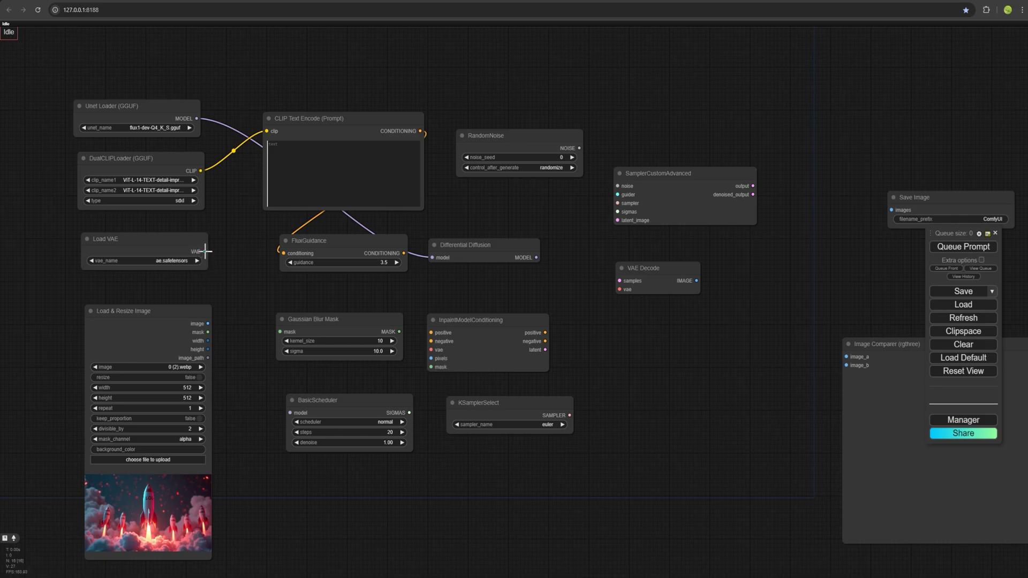
- Wire the VAE, source image and Gaussian-blurred mask into InpaintModelConditioning, and the VAE into VAE Decode
drag(204, 251, 430, 350)
drag(204, 251, 620, 289)
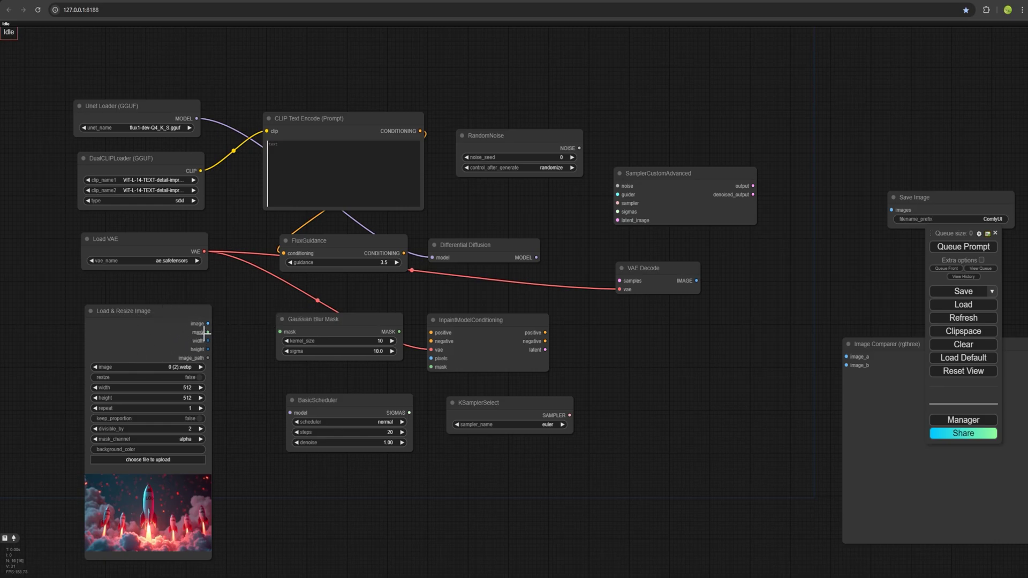
drag(206, 332, 280, 332)
drag(399, 332, 424, 367)
drag(209, 323, 432, 358)
- Give BasicScheduler the Unet model and send FluxGuidance conditioning to InpaintModelConditioning's positive input
drag(197, 119, 290, 412)
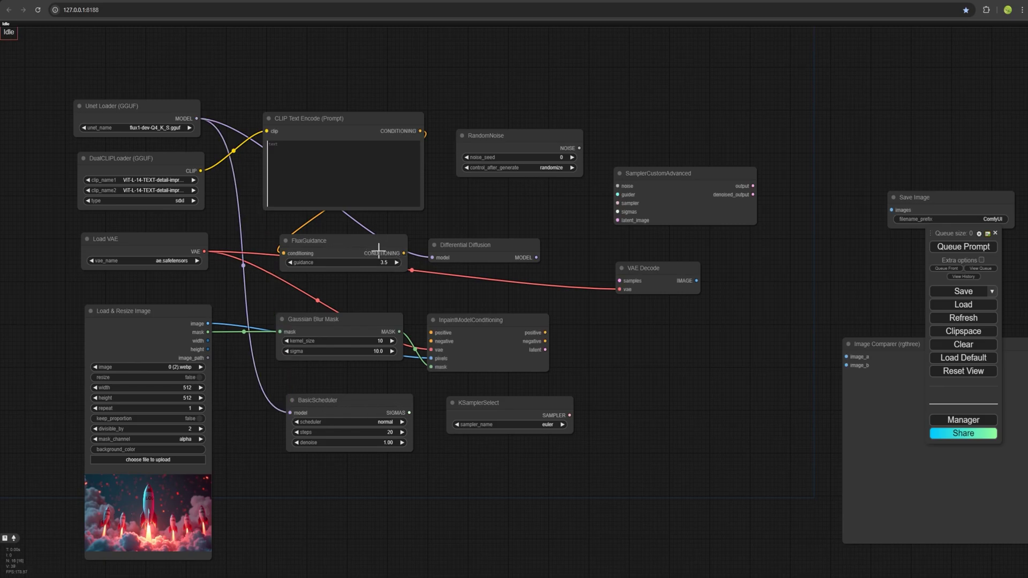
drag(403, 253, 431, 332)
drag(345, 317, 328, 375)
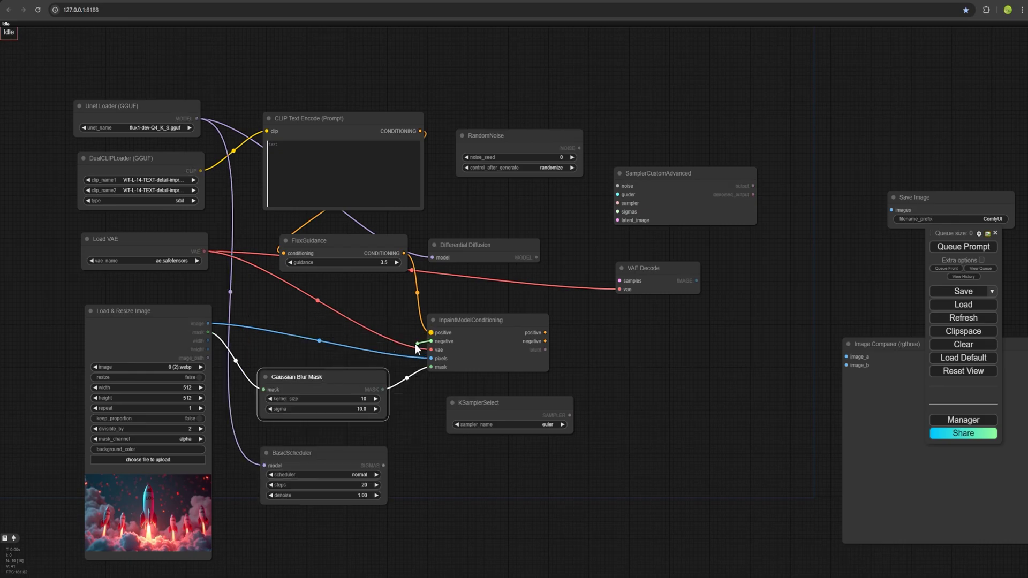
drag(415, 343, 346, 325)
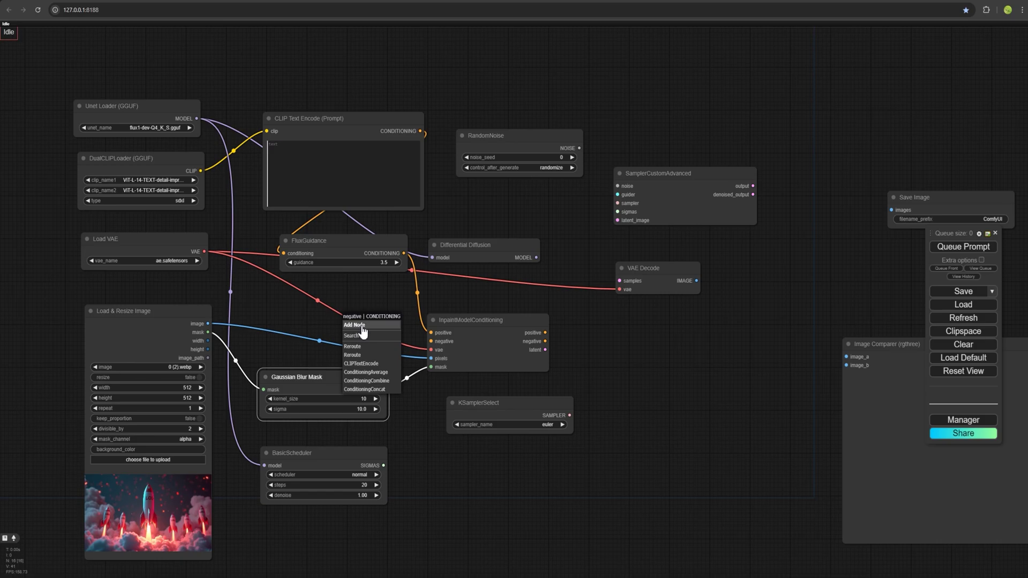
- Add a collapsed negative-prompt CLIP Text Encode and connect BasicScheduler SIGMAS to SamplerCustomAdvanced
click(367, 363)
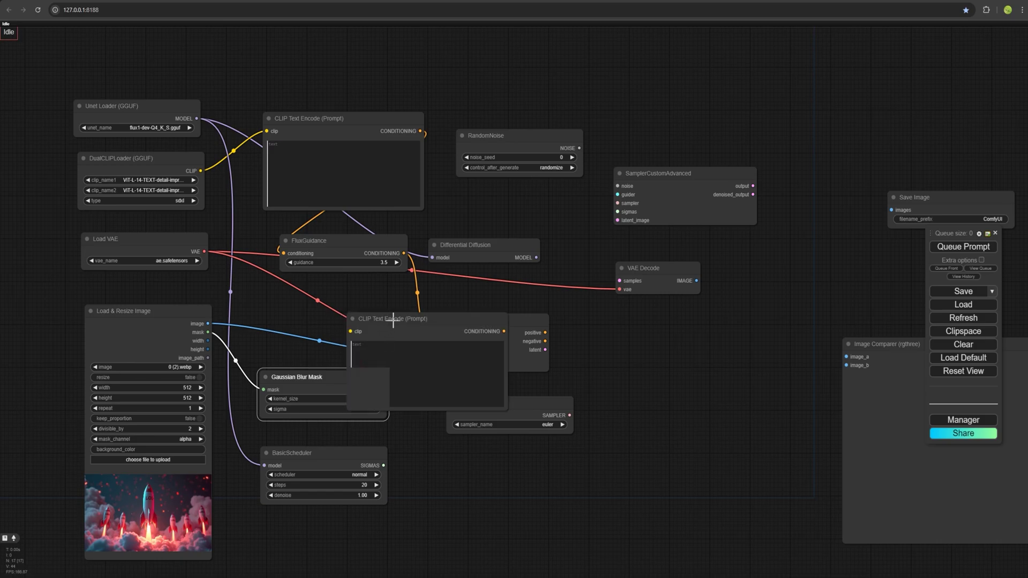
right_click(442, 315)
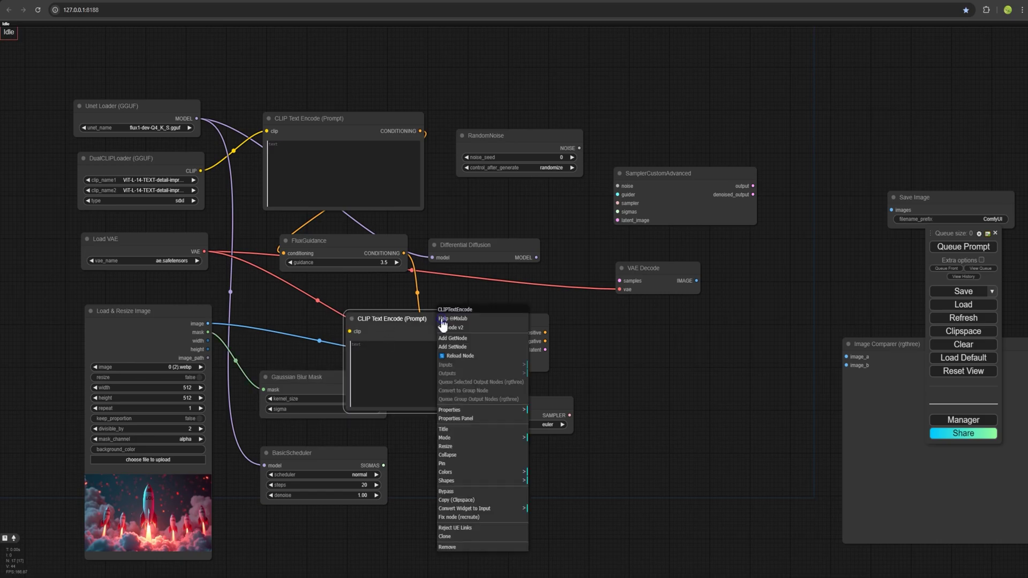
click(447, 455)
drag(392, 318, 323, 303)
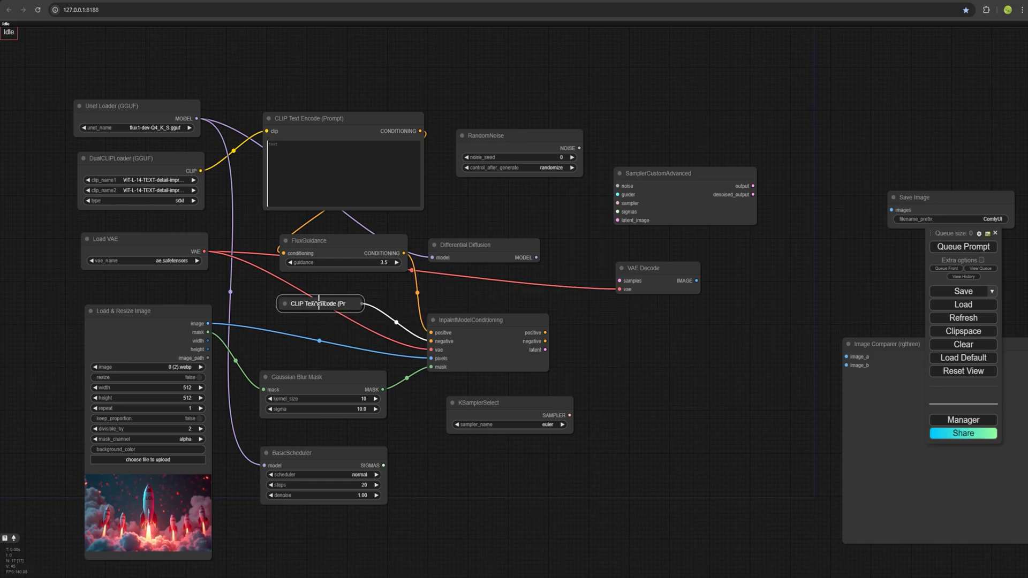
drag(319, 304, 323, 300)
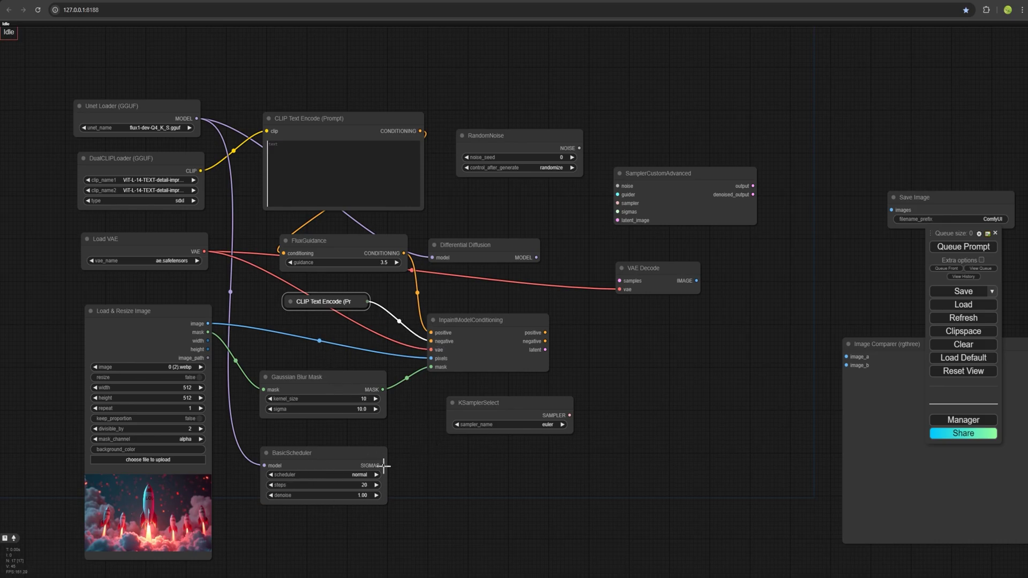
drag(384, 465, 617, 212)
- Add a BasicGuider node beside SamplerCustomAdvanced
click(486, 245)
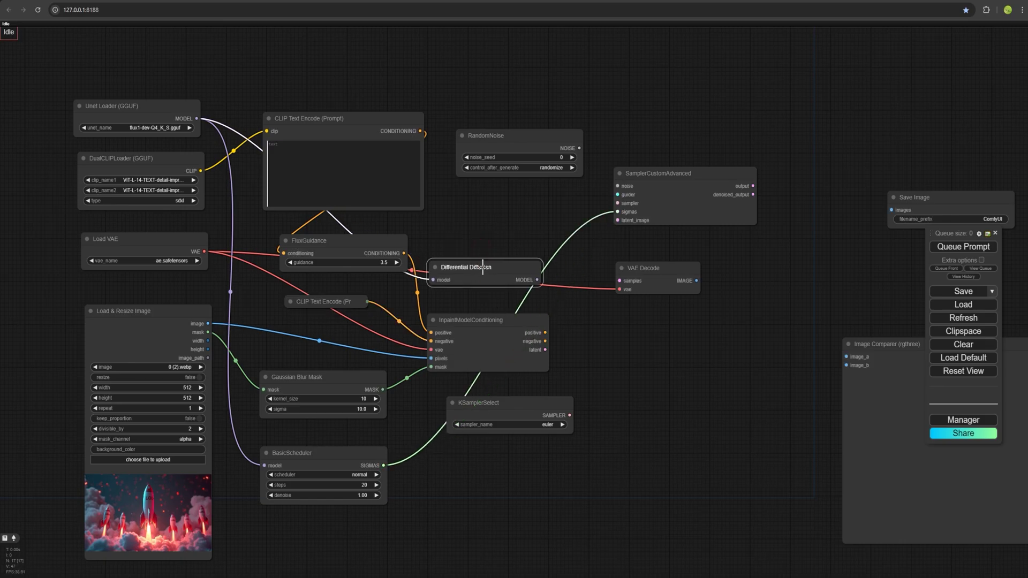
double_click(482, 214)
text(ba)
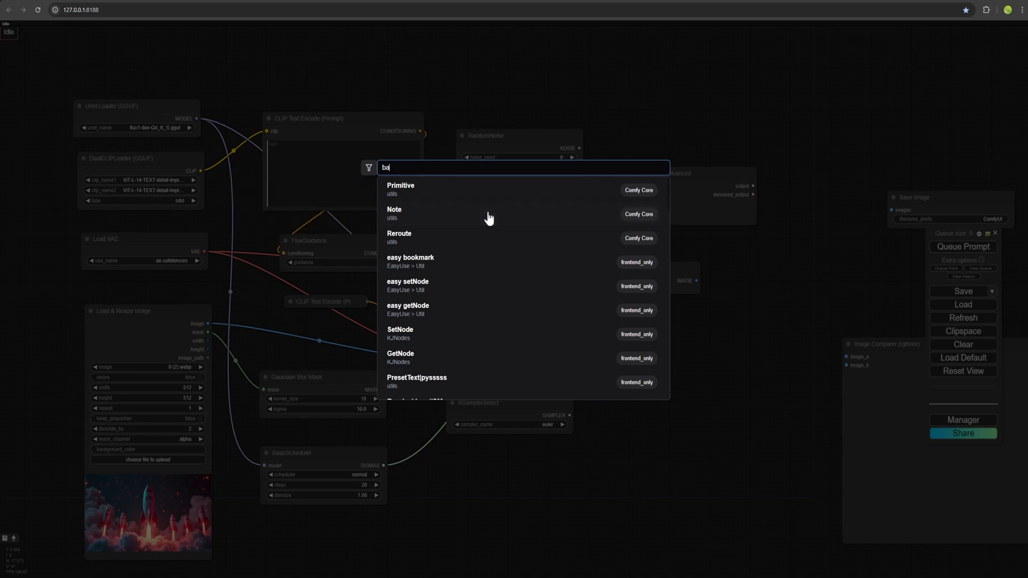
text(sic guide)
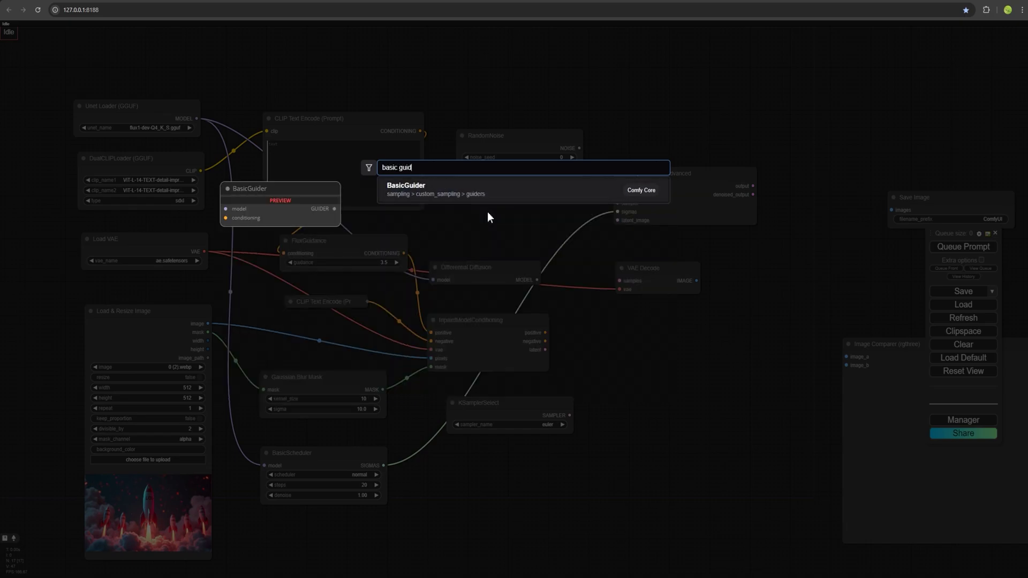
click(445, 200)
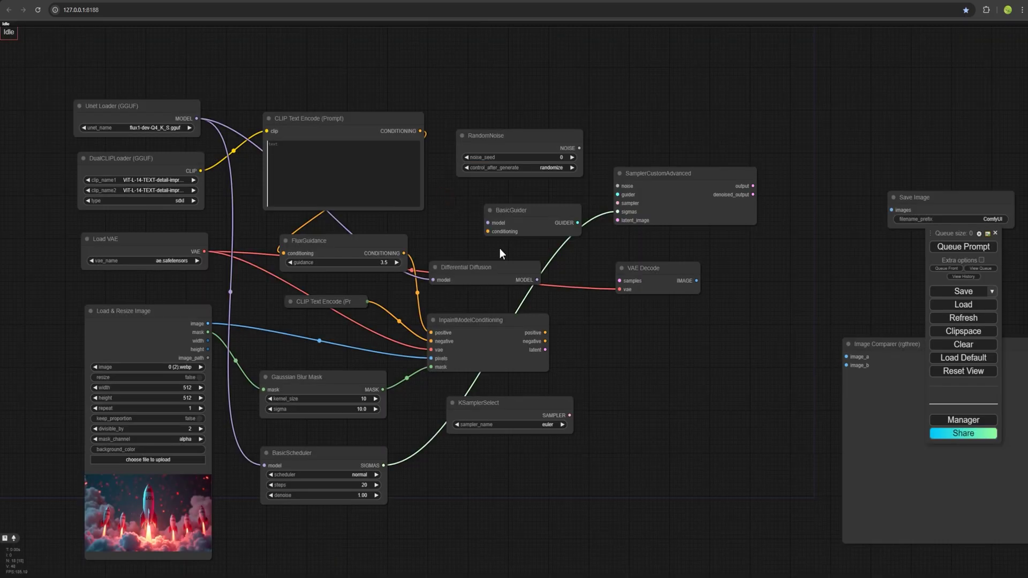
drag(500, 212, 546, 204)
- Feed Differential Diffusion's model and the positive conditioning into BasicGuider, and reroute the negative output
drag(536, 279, 527, 215)
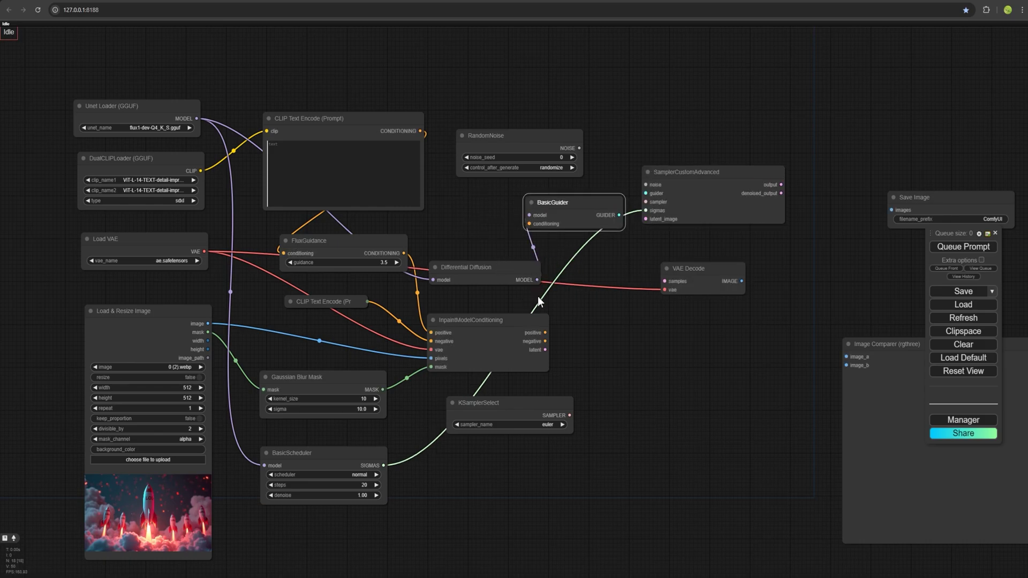
click(413, 287)
drag(545, 333, 530, 224)
drag(546, 342, 567, 336)
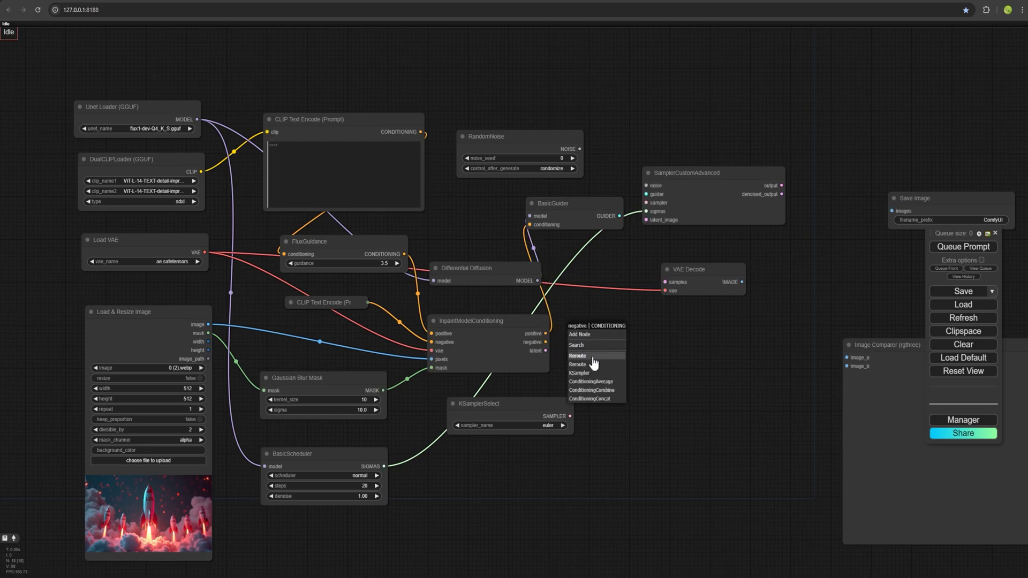
click(589, 355)
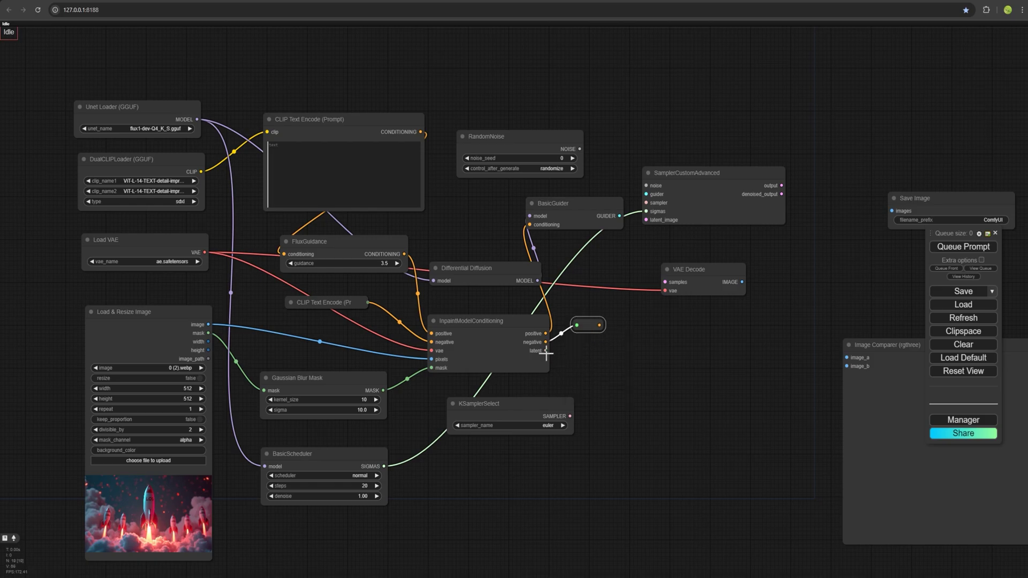
- Connect the inpaint latent and RandomNoise to SamplerCustomAdvanced and decode its output with VAE Decode
drag(546, 350, 646, 220)
drag(580, 149, 644, 194)
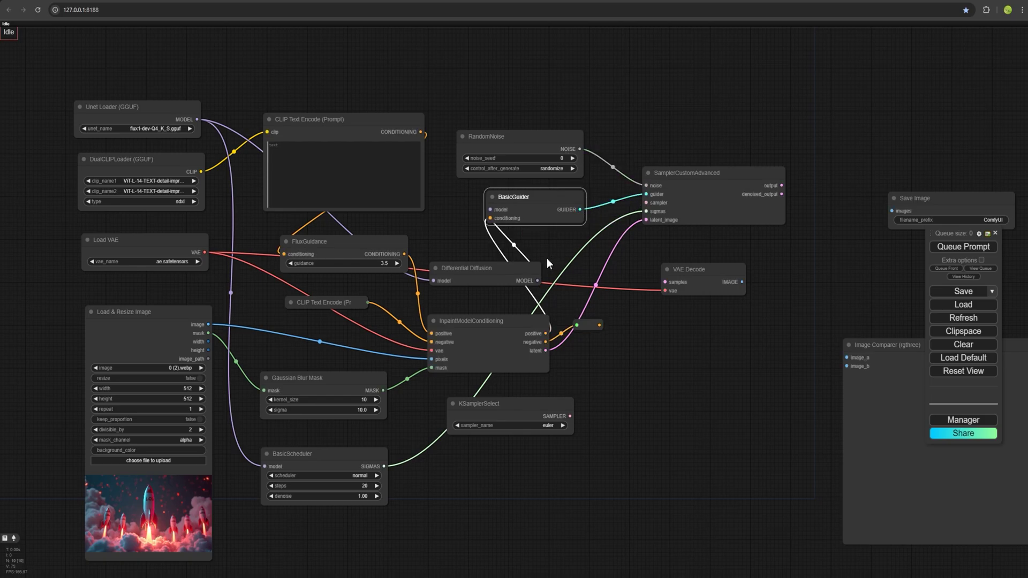
drag(546, 260, 364, 261)
drag(507, 269, 594, 265)
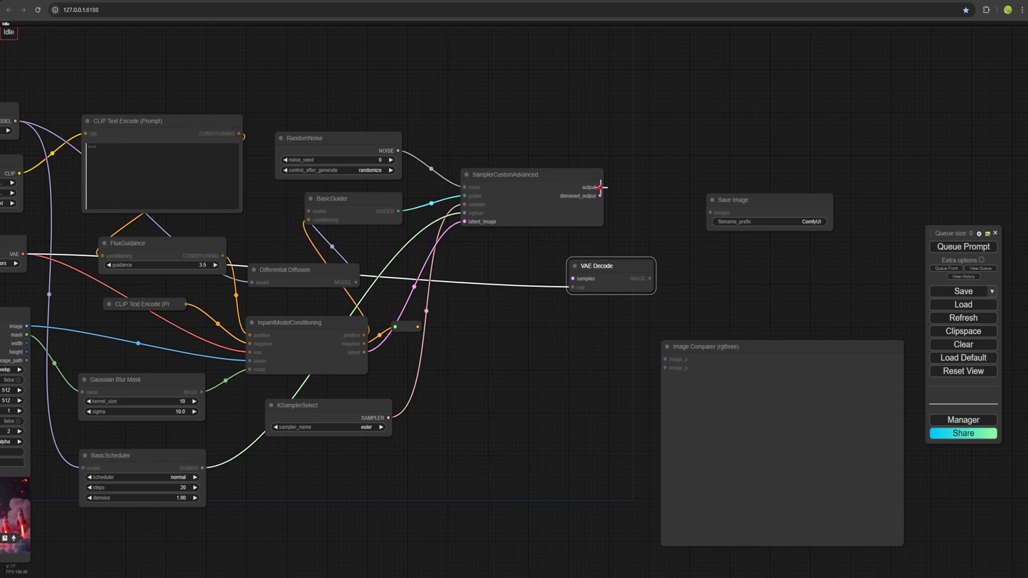
drag(600, 188, 572, 279)
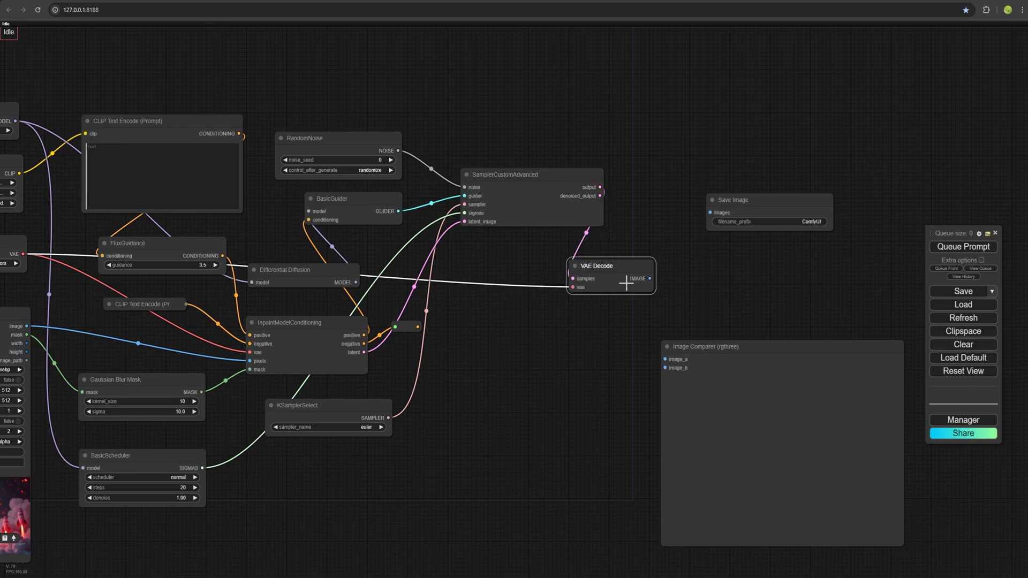
- Send the decoded image to Save Image and Image Comparer image_a, and the source image to image_b
drag(649, 279, 710, 212)
drag(650, 278, 667, 358)
drag(495, 406, 650, 295)
drag(181, 215, 821, 259)
drag(820, 259, 821, 259)
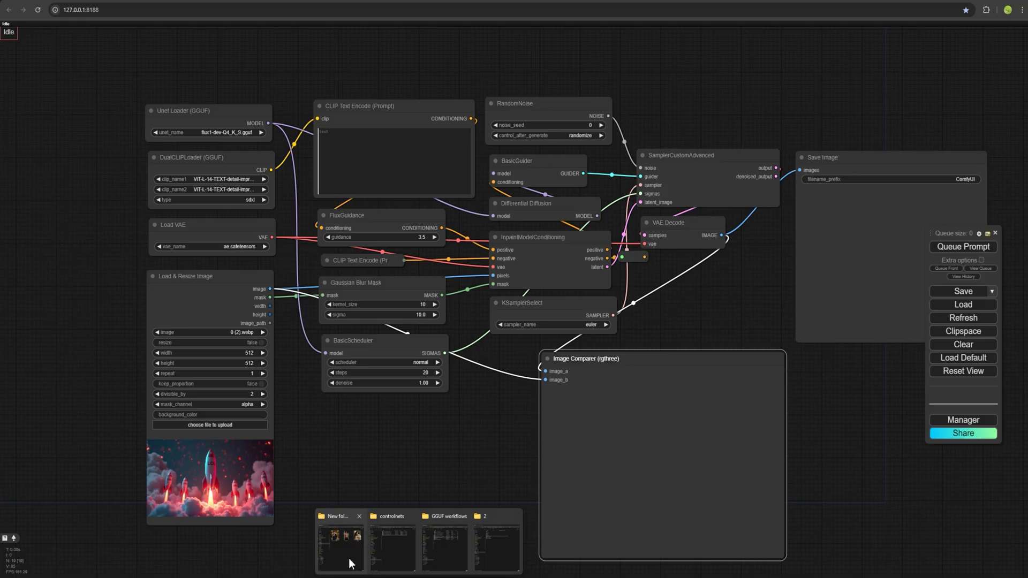
- Load moh (3).png into Load & Resize Image and mask the chest, abdomen and arms
click(348, 557)
drag(578, 171, 190, 491)
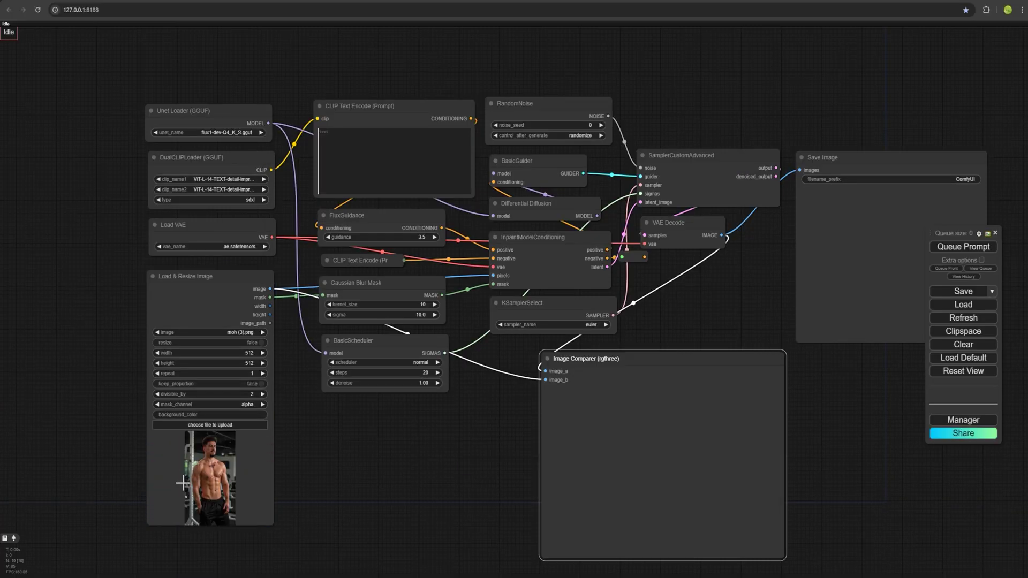
scroll(206, 482, up, 5)
right_click(215, 481)
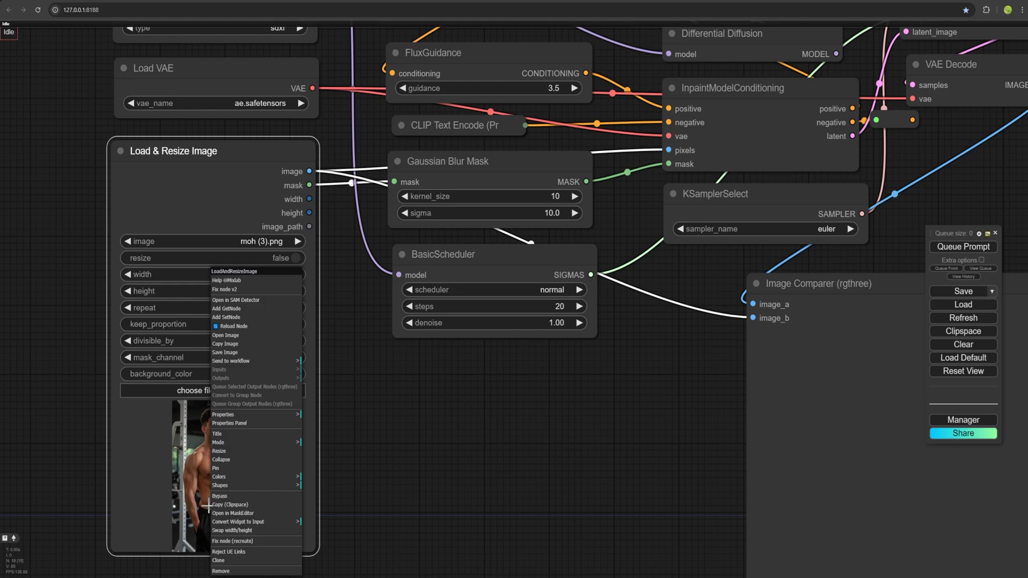
click(234, 514)
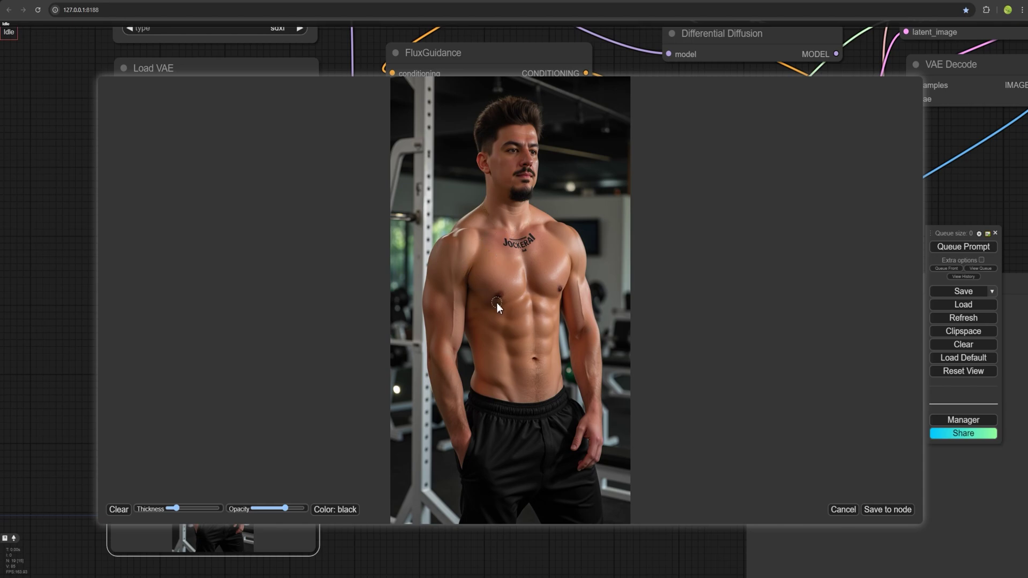
key(bracketright)
key(bracketright)
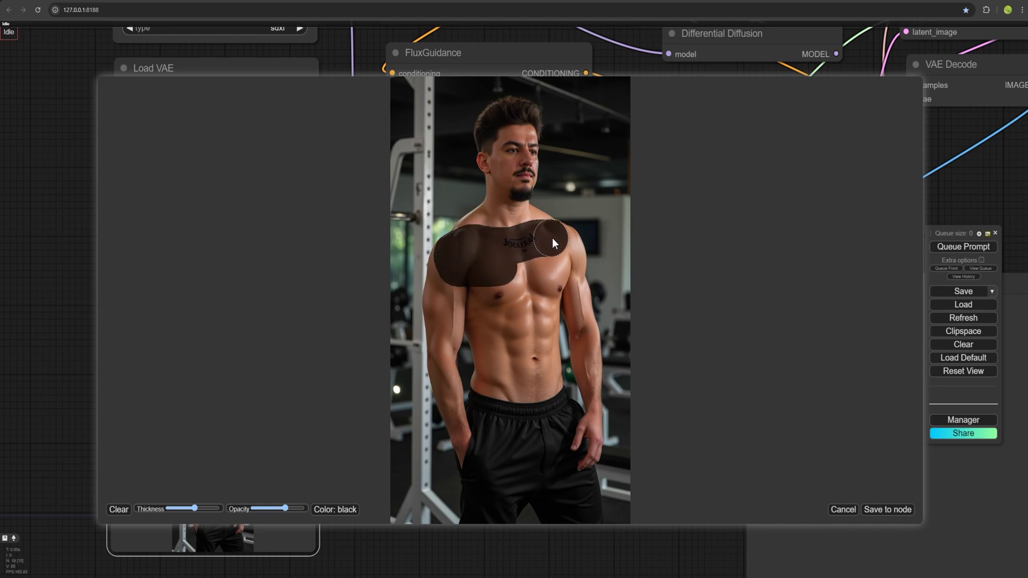
mouse_move(579, 289)
mouse_down()
mouse_move(446, 334)
mouse_move(533, 225)
mouse_move(479, 329)
mouse_move(557, 406)
mouse_up()
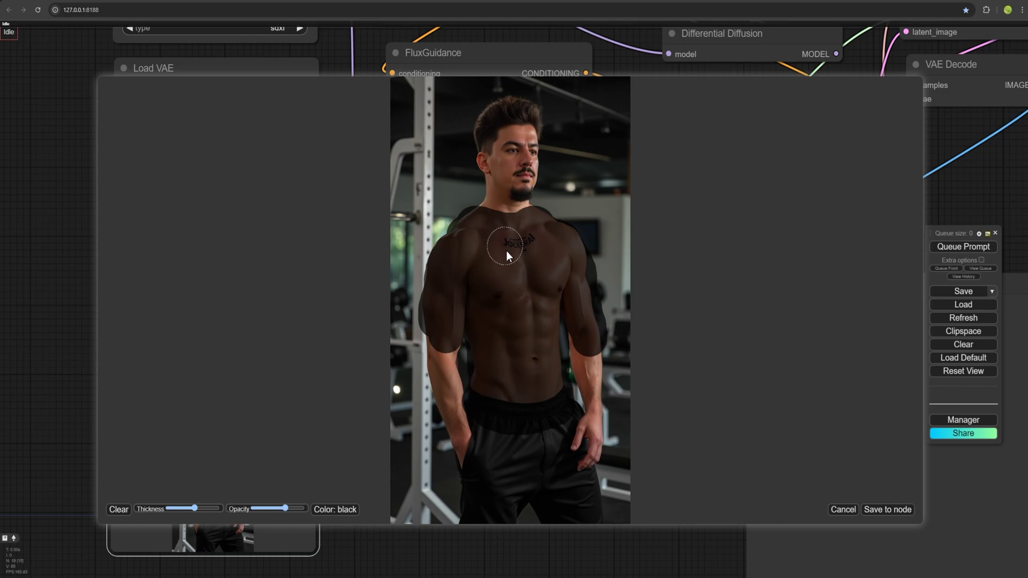
click(884, 511)
- Type the positive prompt 'a muscular man with slim body wear a T-shir'
scroll(591, 437, up, 3)
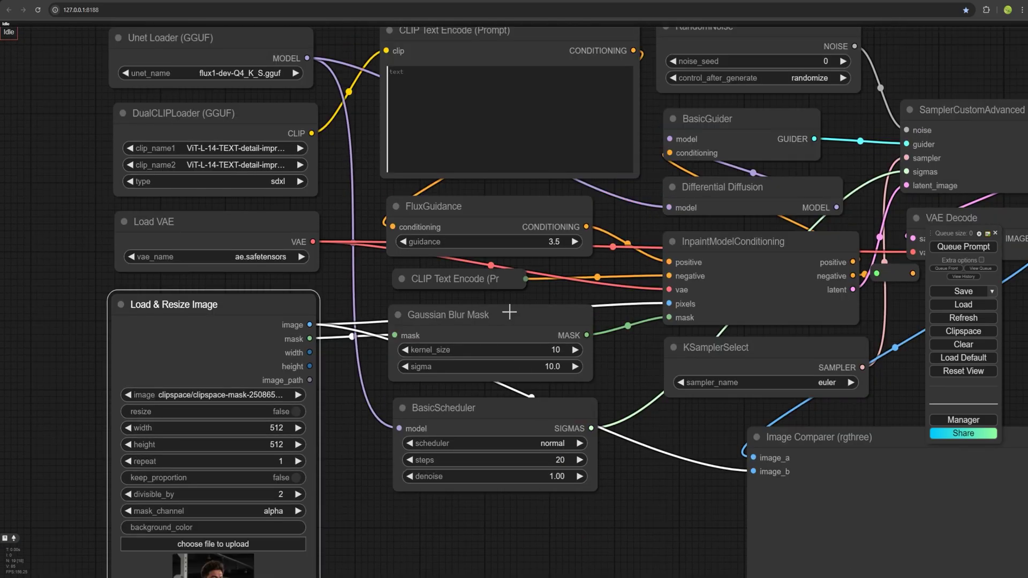
click(426, 84)
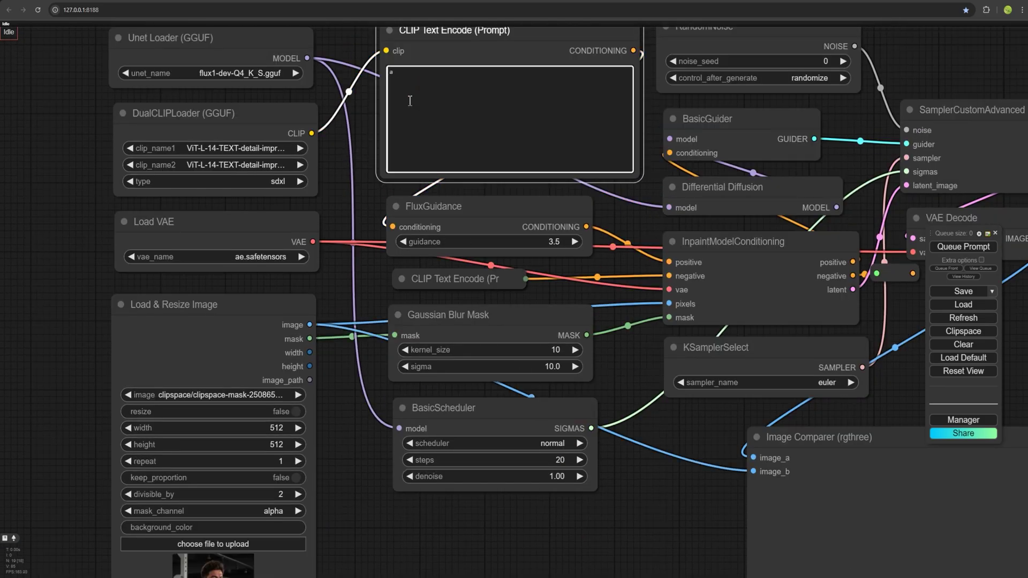
text(a muscular man with slim body wear a T-shirt)
- Confirm the Unet Loader keeps the flux1-dev-Q4_K_S.gguf model
scroll(418, 299, down, 4)
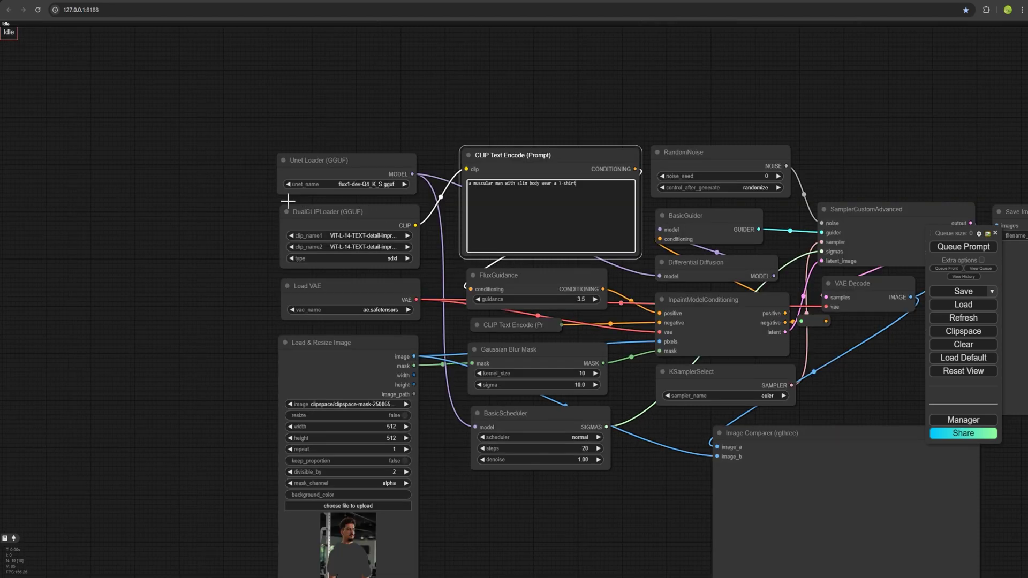
scroll(248, 223, up, 3)
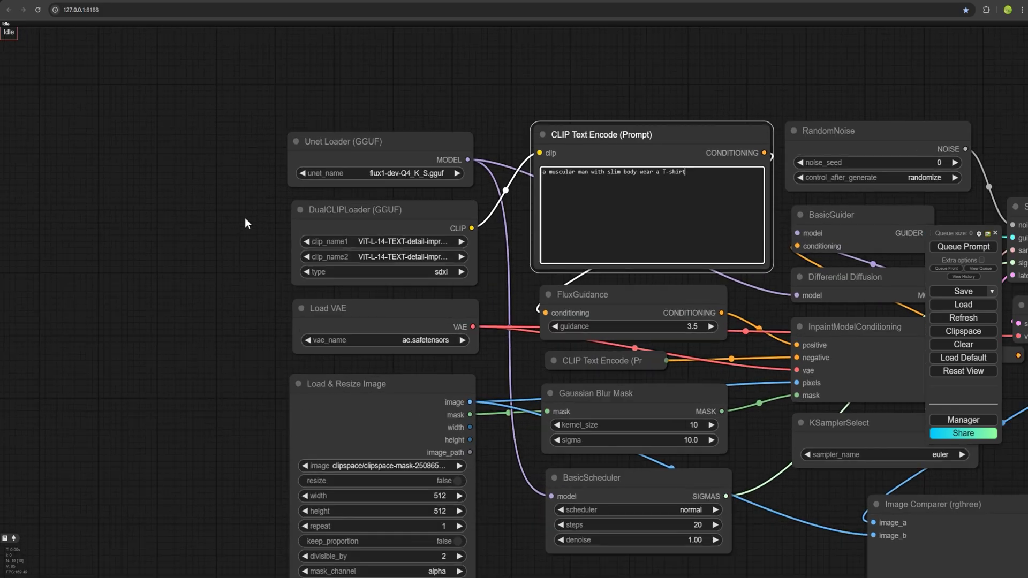
click(389, 172)
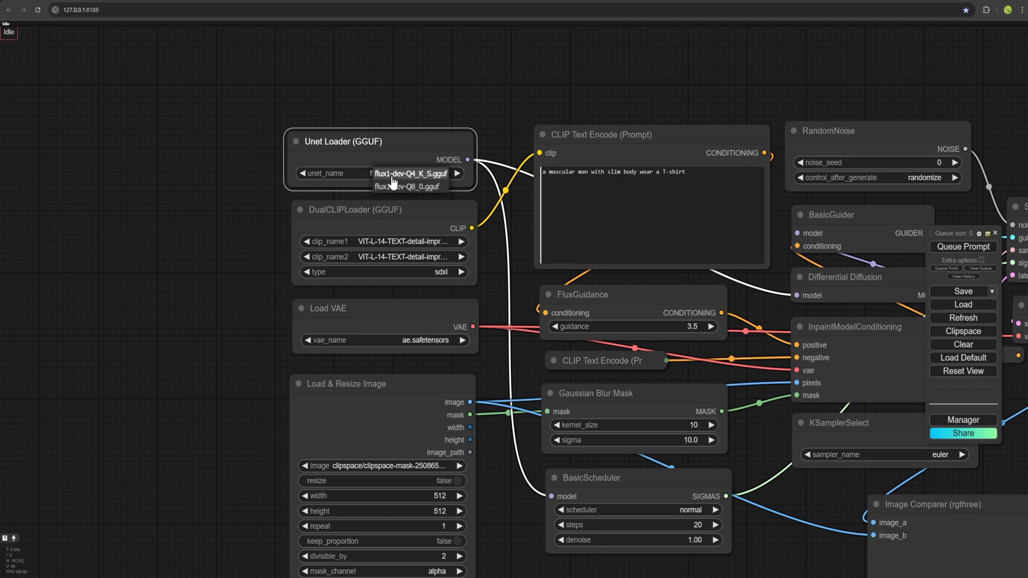
click(410, 174)
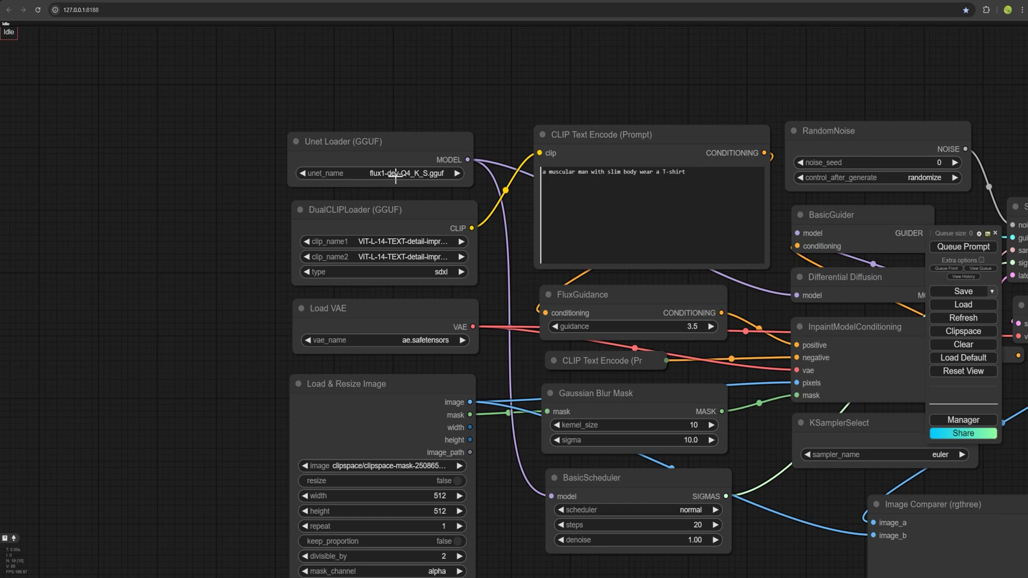
click(386, 173)
click(403, 176)
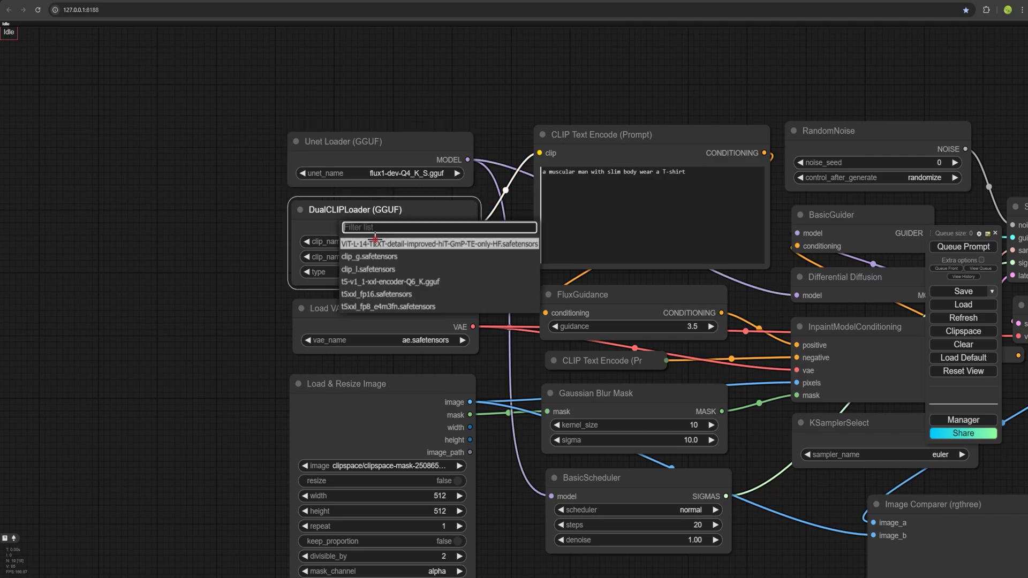
- Set DualCLIPLoader to ViT-L-14-TEXT-detail plus t5-v1_1-xxl-encoder-Q6_K.gguf as second encoder
click(372, 245)
click(370, 270)
click(381, 252)
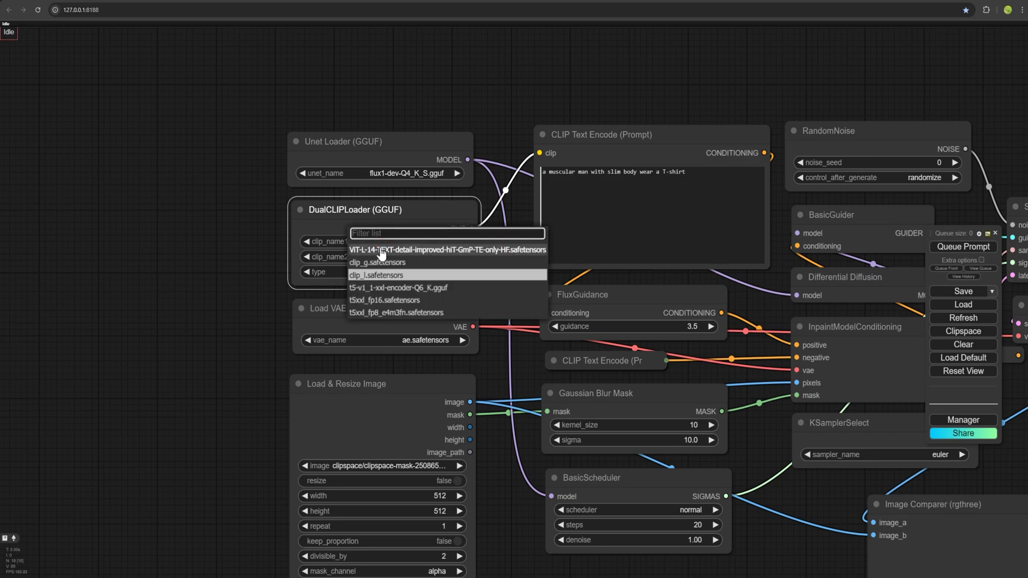
click(381, 250)
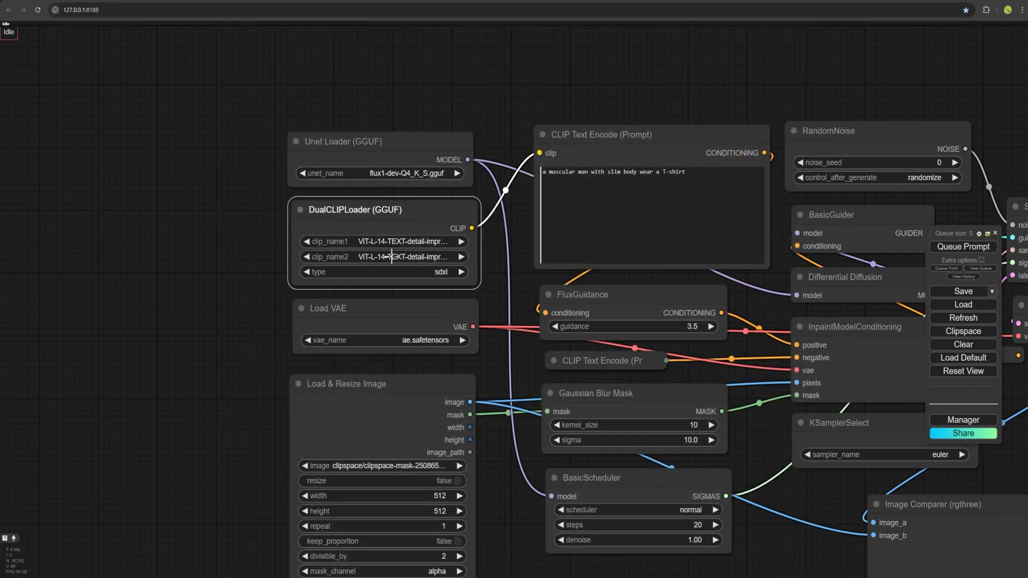
click(366, 259)
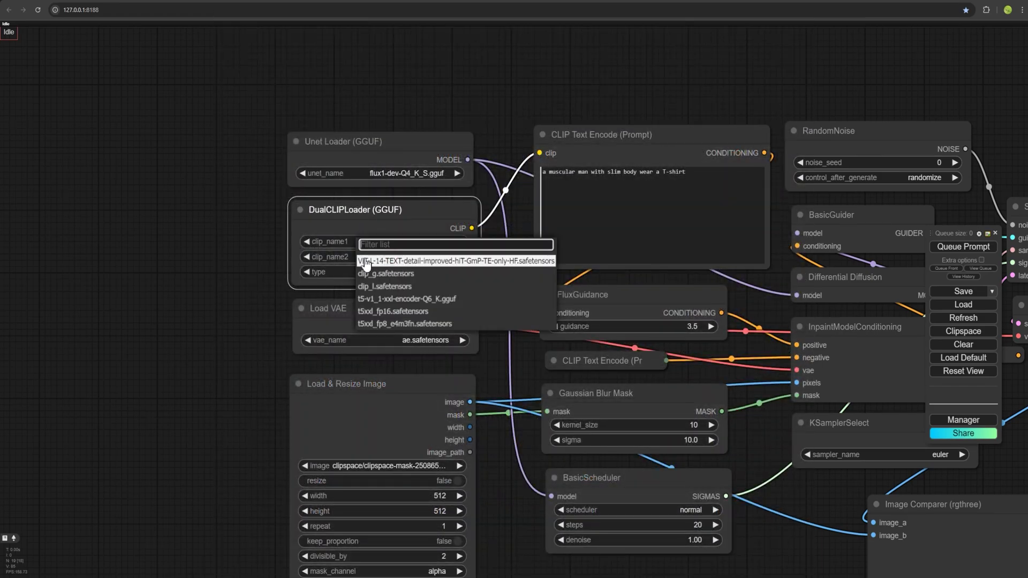
click(409, 299)
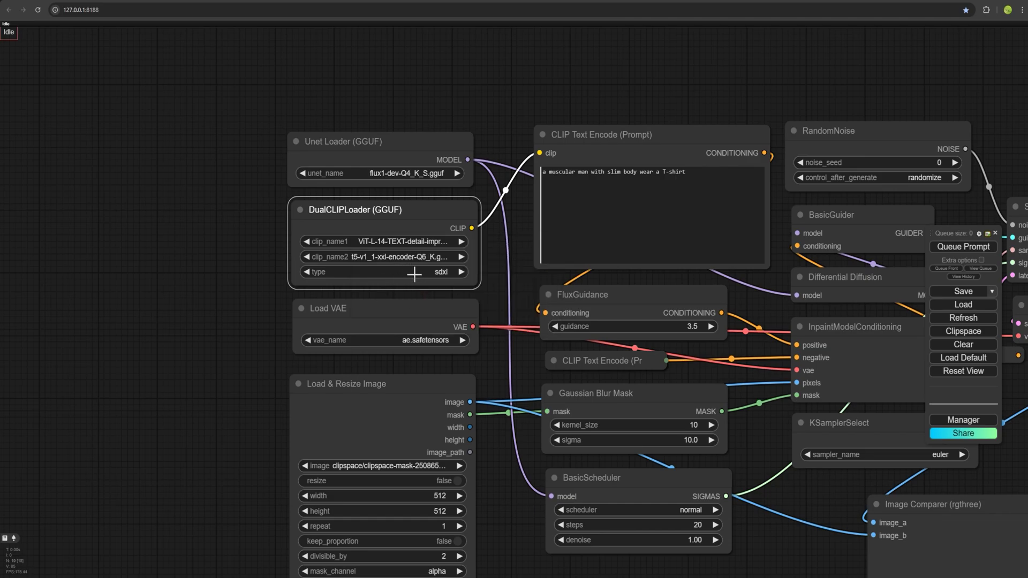
- Set the DualCLIPLoader type to flux and keep ae.safetensors as the VAE
click(406, 272)
click(416, 300)
click(345, 343)
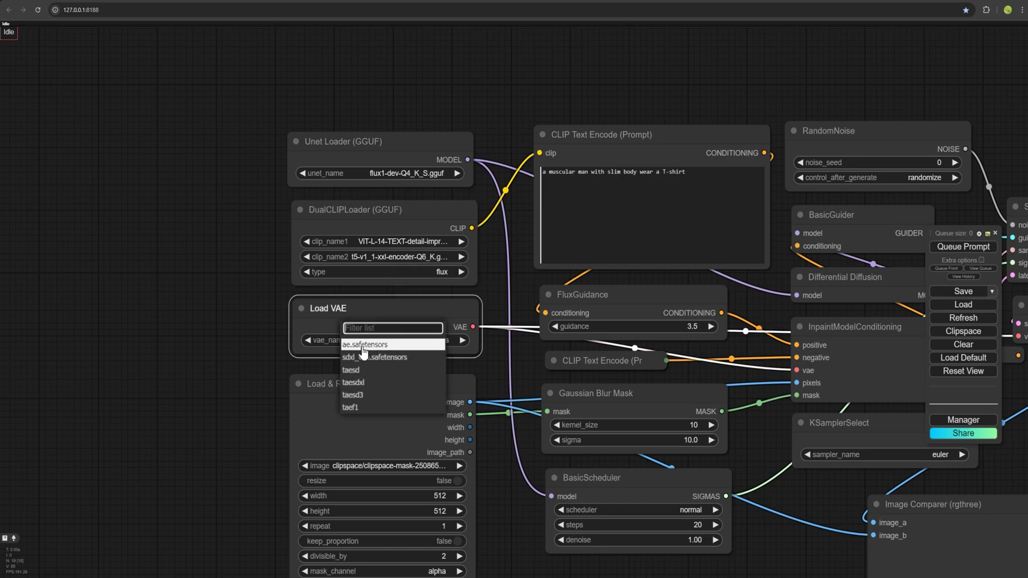
click(366, 345)
scroll(395, 367, down, 3)
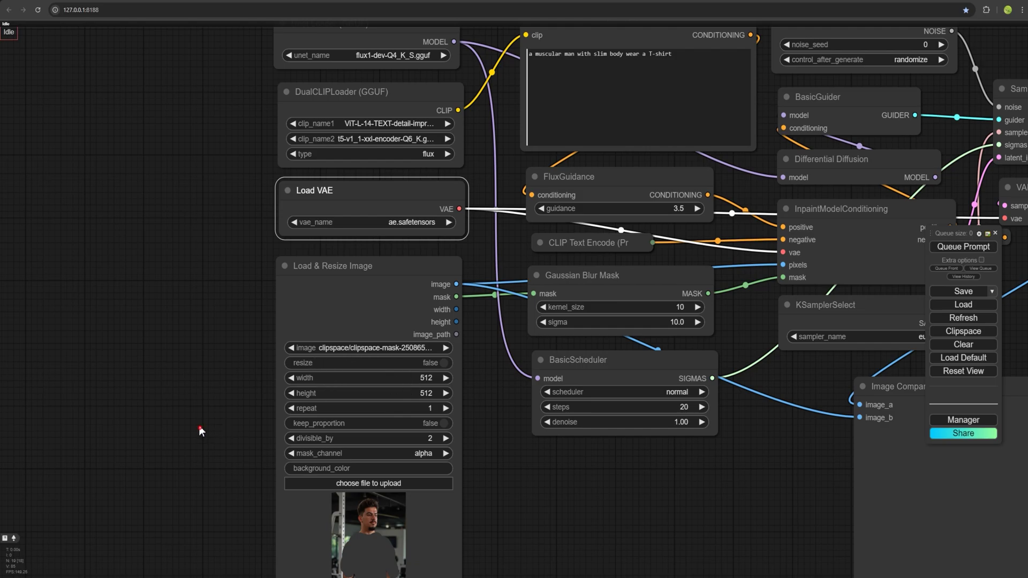
- Select the prompt text and raise FluxGuidance guidance from 3.5 to 3.6
drag(200, 428, 65, 513)
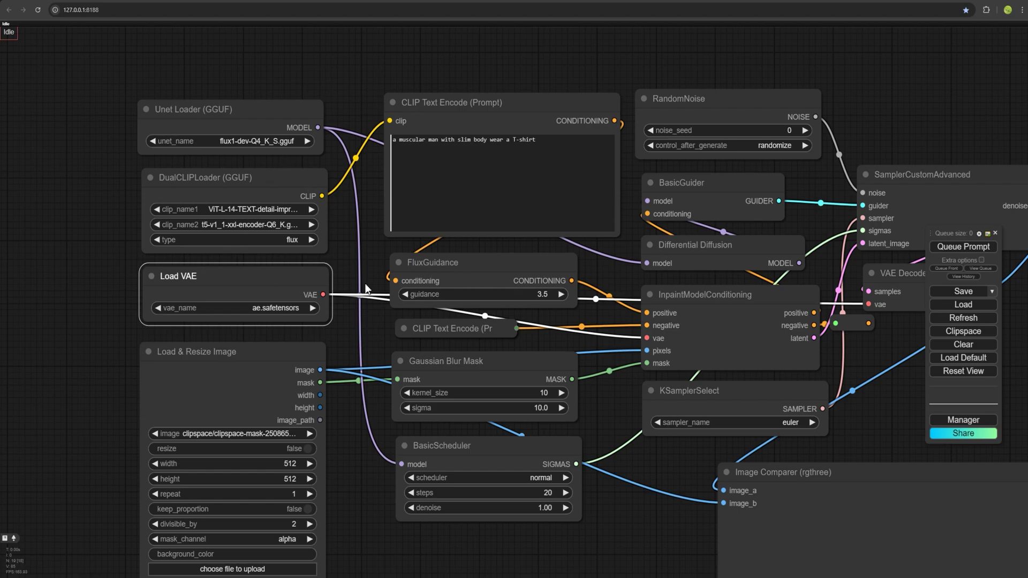
drag(549, 141, 391, 140)
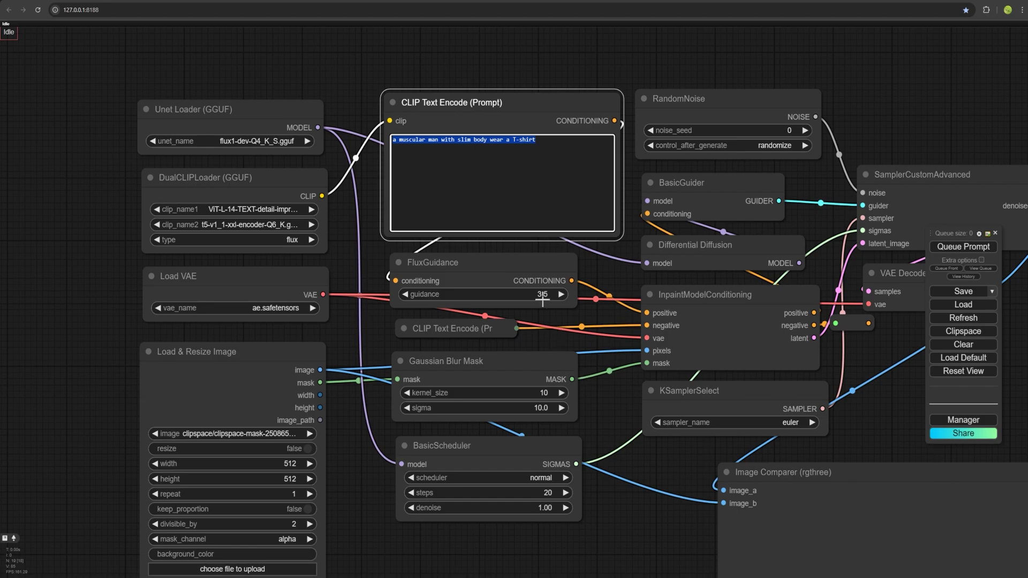
drag(541, 342, 547, 313)
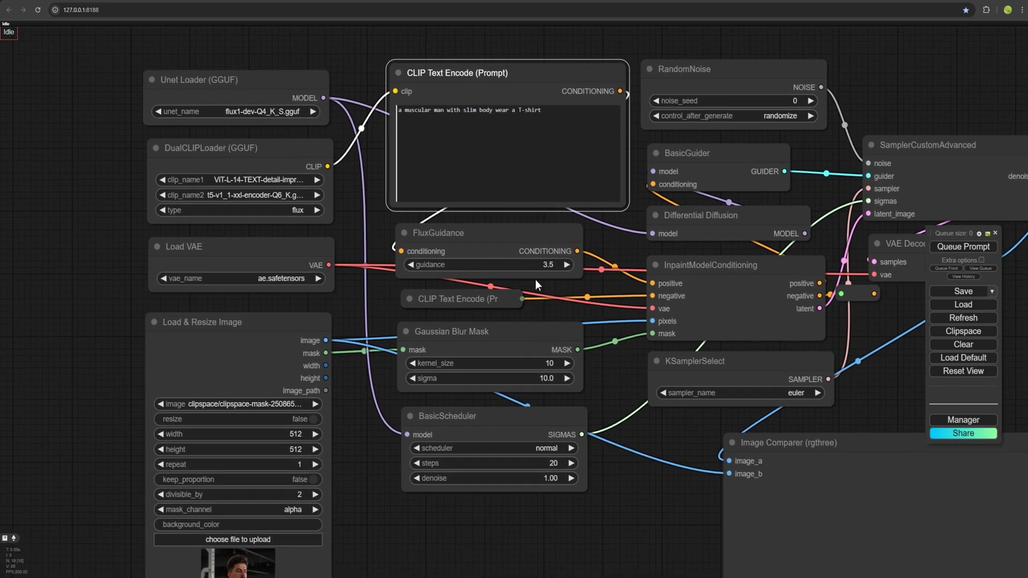
triple_click(550, 117)
drag(550, 116, 320, 137)
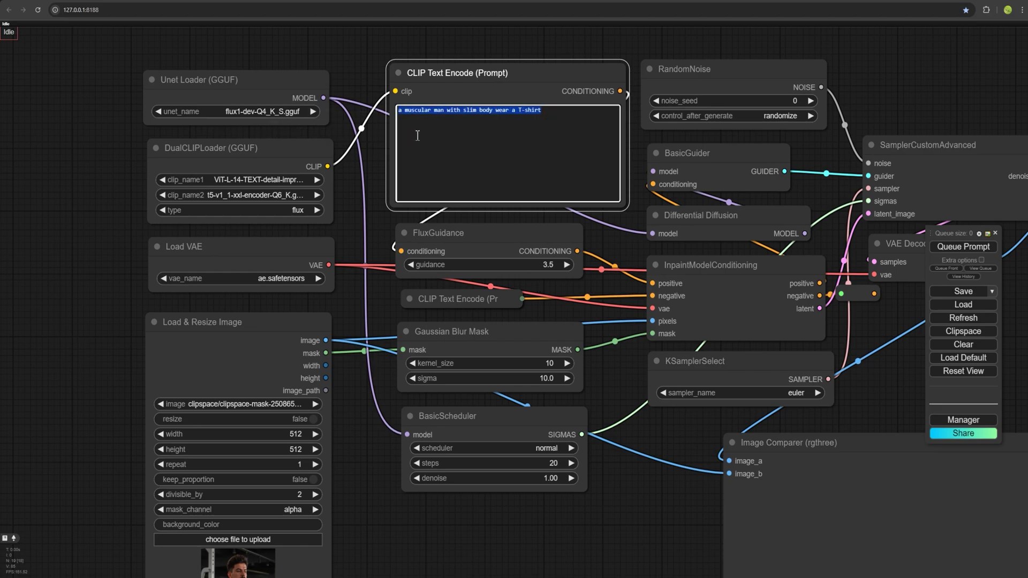
drag(551, 265, 547, 271)
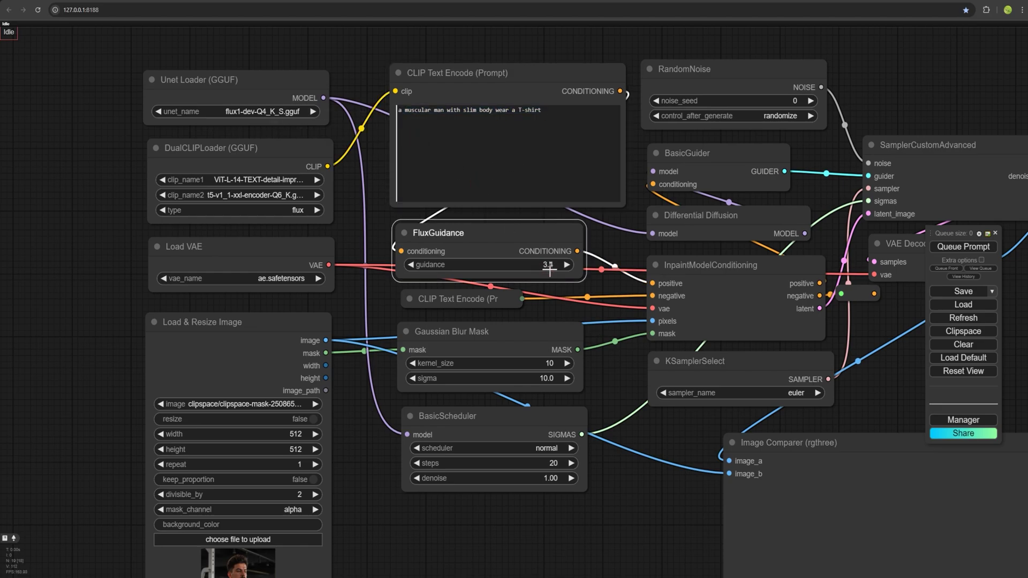
drag(524, 316, 532, 264)
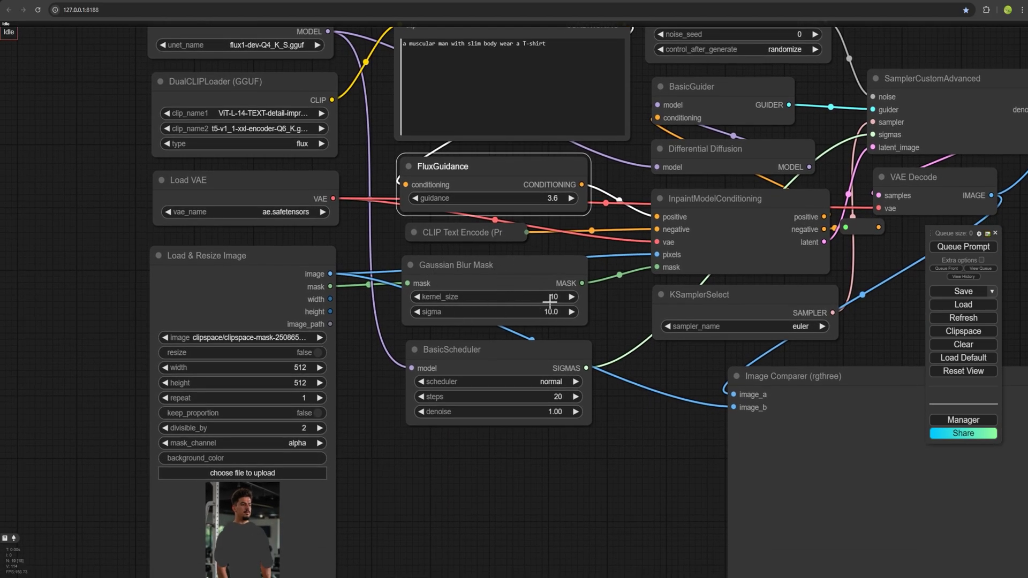
drag(361, 498, 396, 400)
drag(528, 406, 445, 498)
click(509, 392)
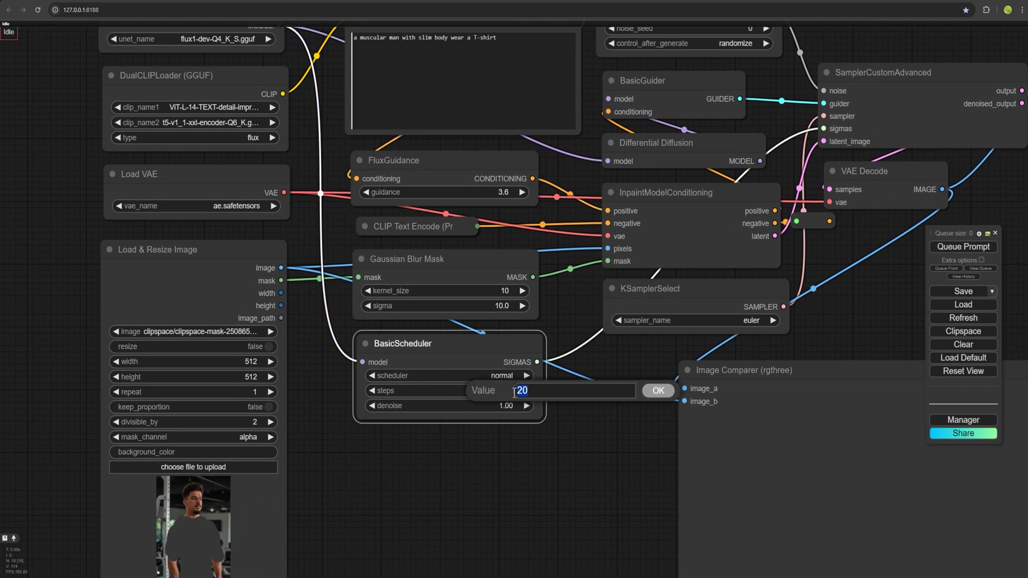
click(650, 395)
drag(377, 266, 451, 414)
click(590, 528)
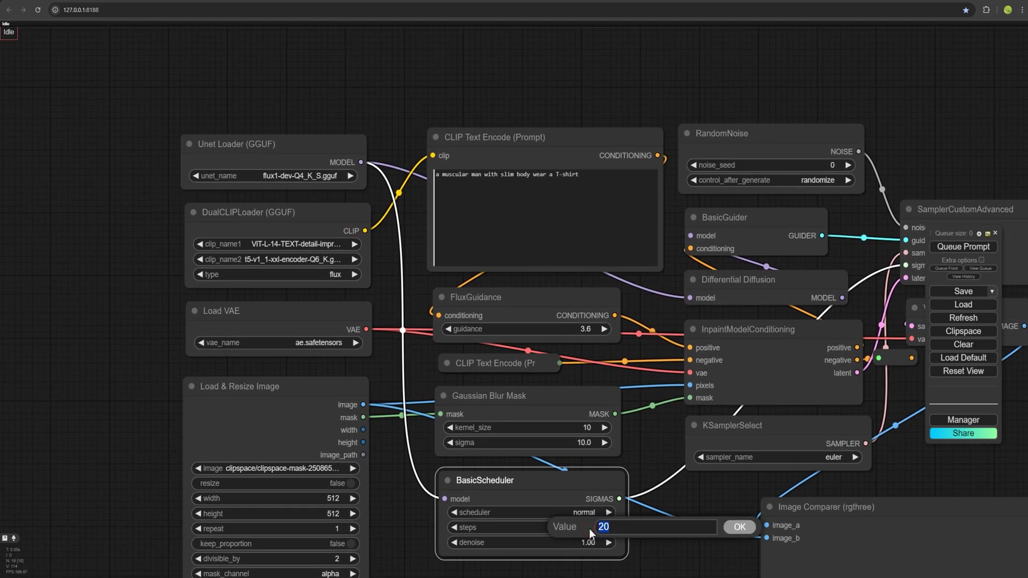
drag(602, 536, 593, 474)
drag(659, 493, 655, 497)
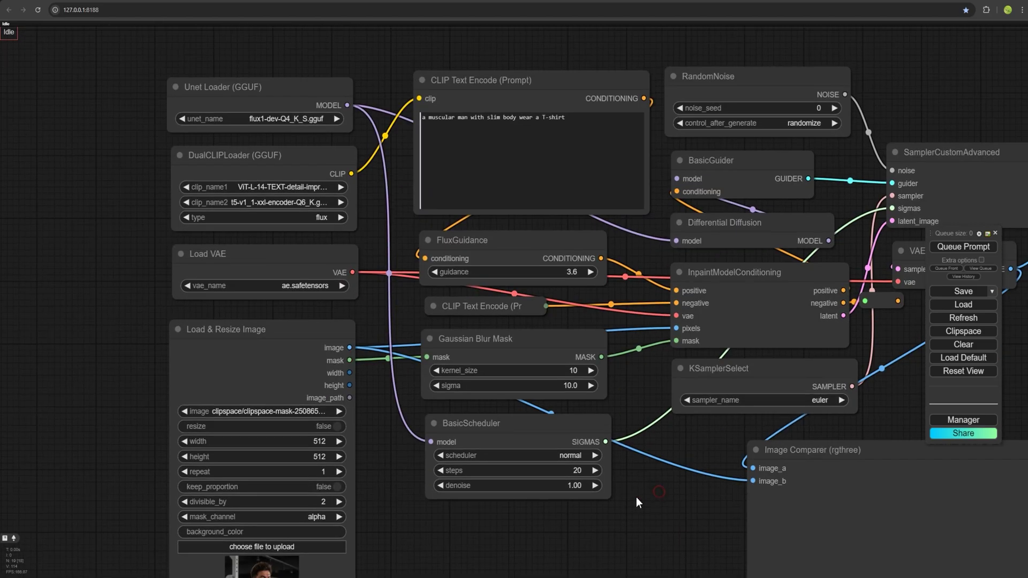
drag(696, 356, 601, 447)
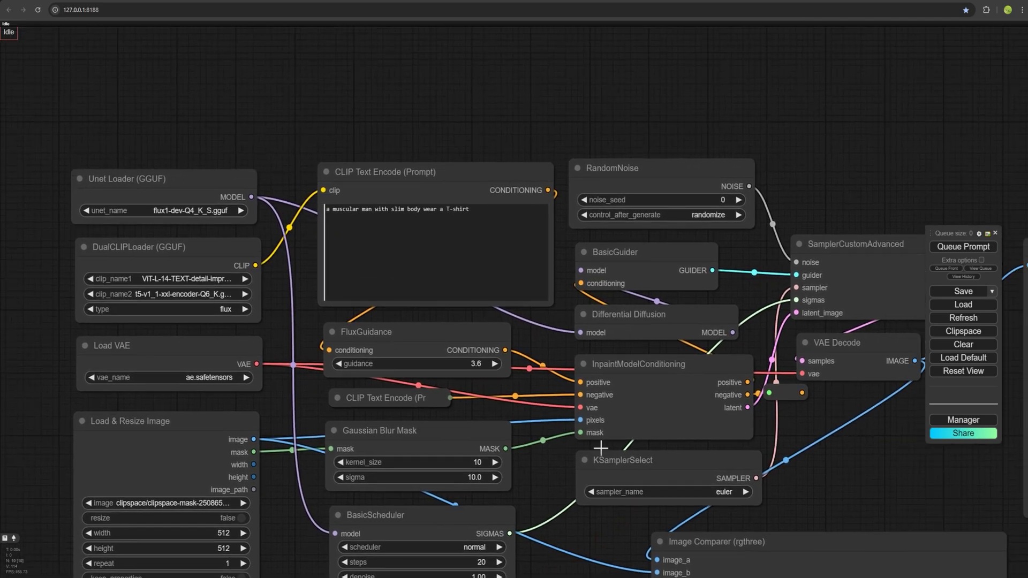
click(722, 208)
drag(683, 447, 685, 336)
drag(635, 417, 629, 394)
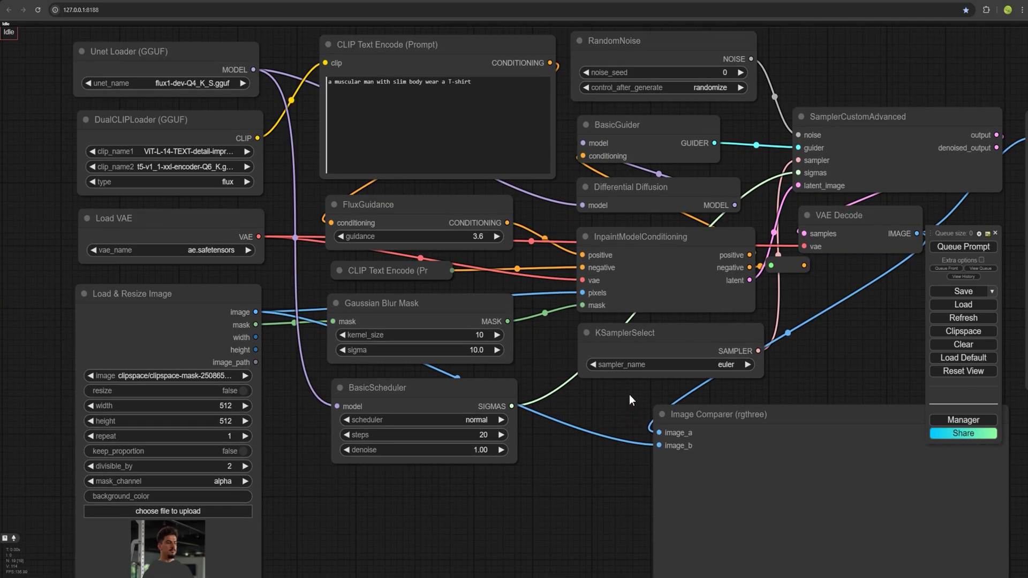
click(616, 365)
click(661, 365)
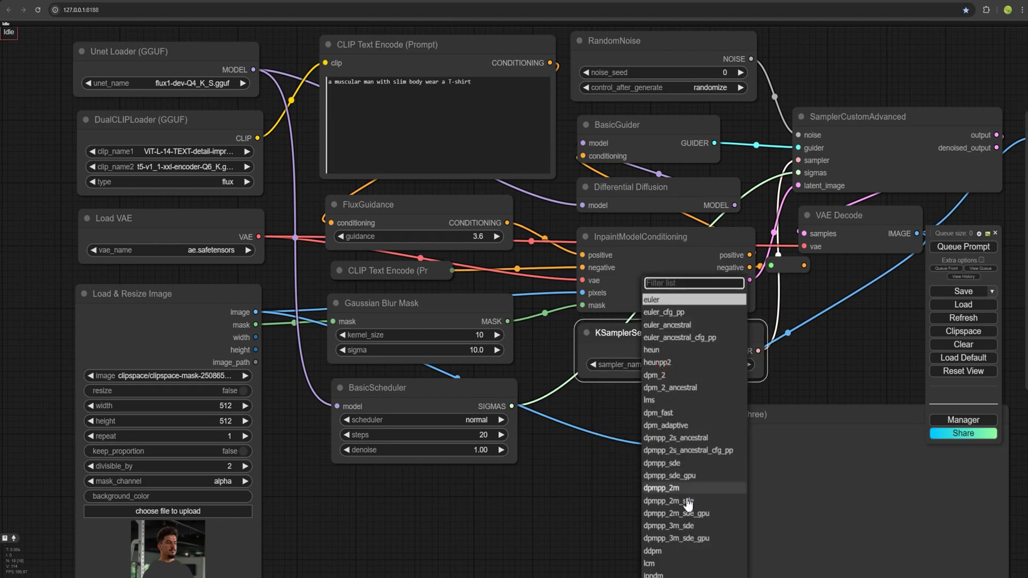
scroll(690, 509, down, 10)
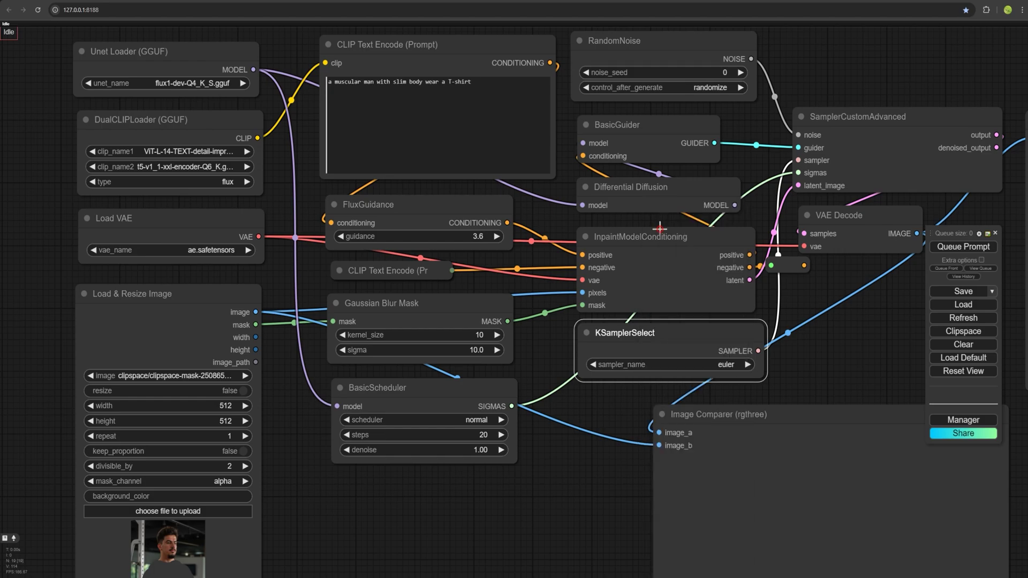
drag(820, 329, 524, 340)
drag(603, 310, 611, 289)
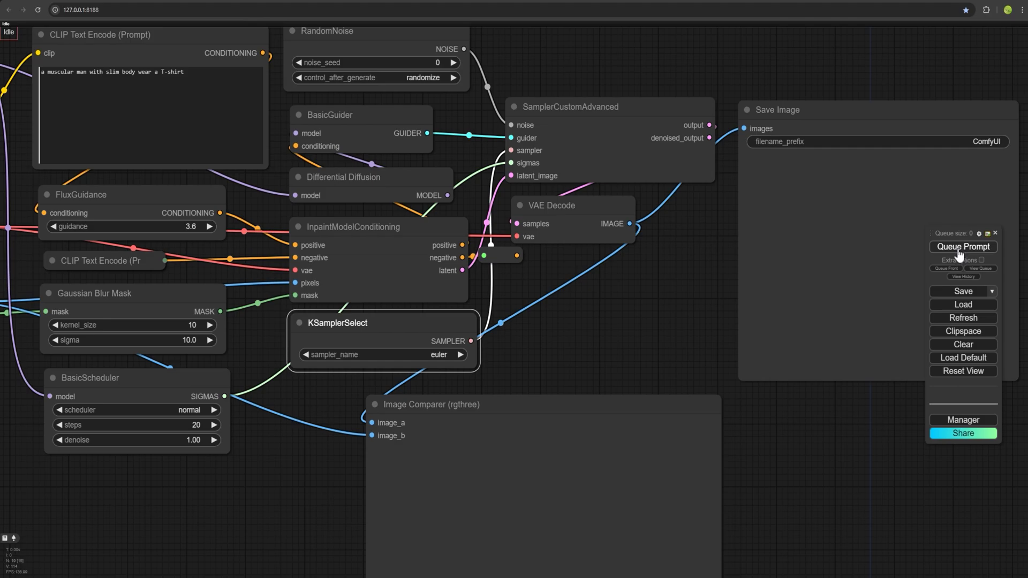
- Run the workflow, dismiss the missing-clip error, and feed DualCLIPLoader CLIP into the collapsed negative encoder
click(954, 251)
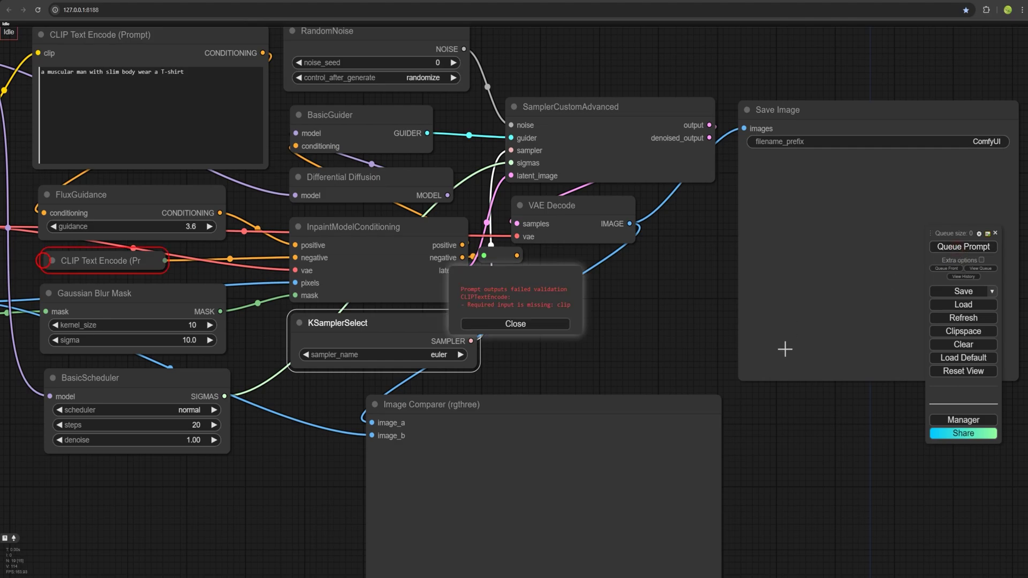
click(529, 325)
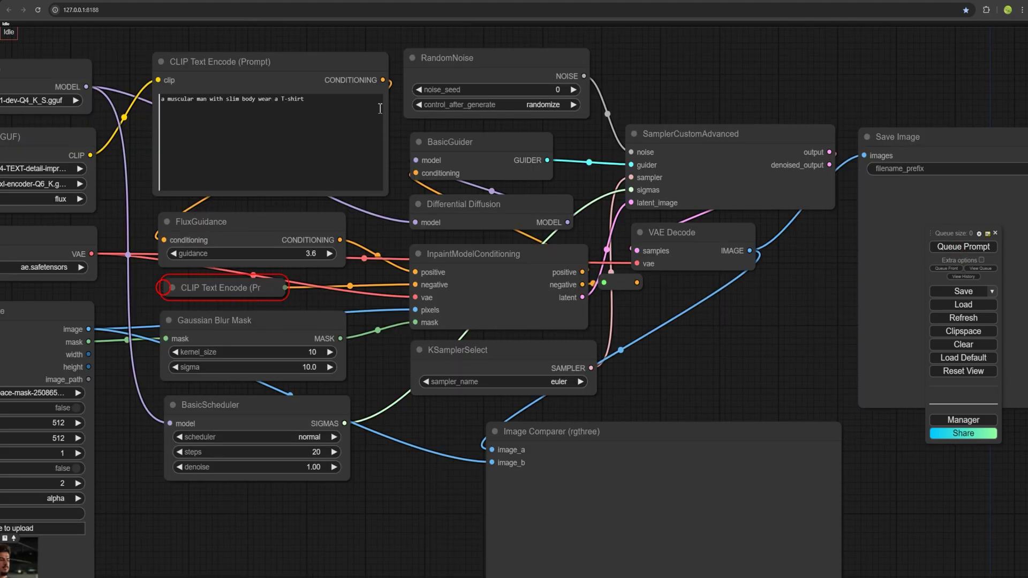
drag(90, 156, 163, 287)
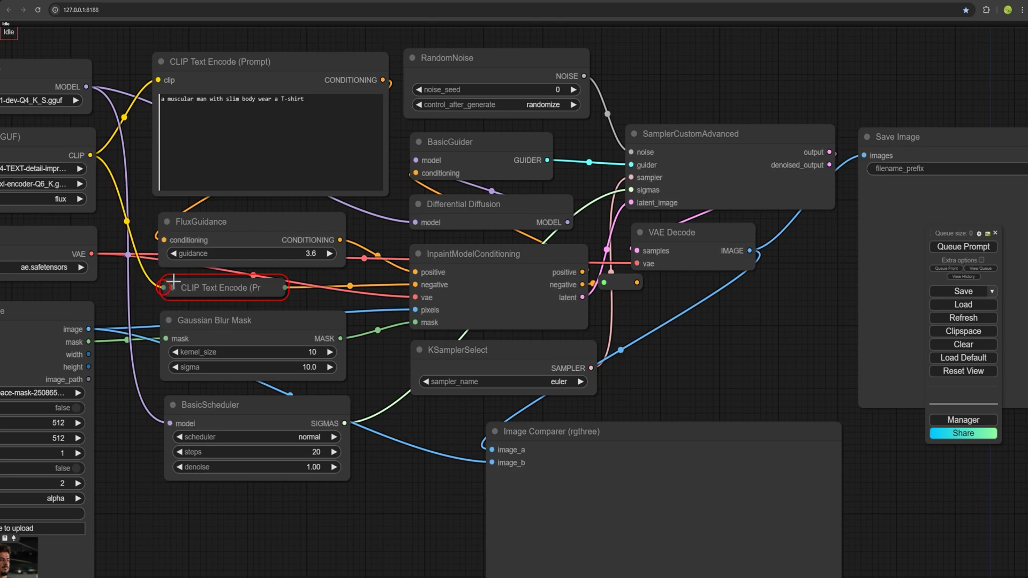
- Rerun the workflow and watch the console until the T-shirt result finishes in 115.34 seconds
click(983, 248)
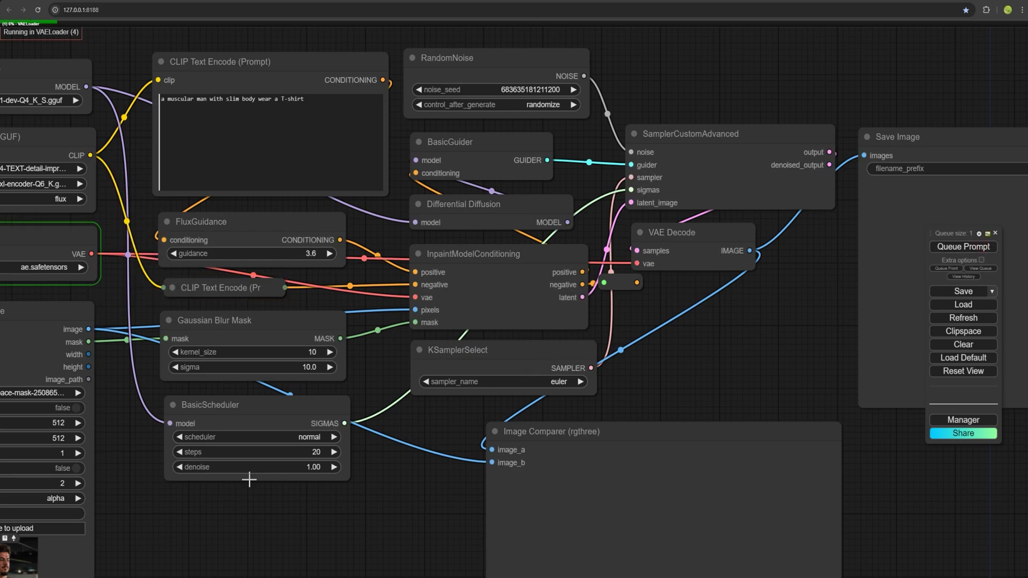
scroll(326, 528, down, 2)
drag(320, 531, 448, 452)
key(alt+Tab)
drag(131, 71, 561, 218)
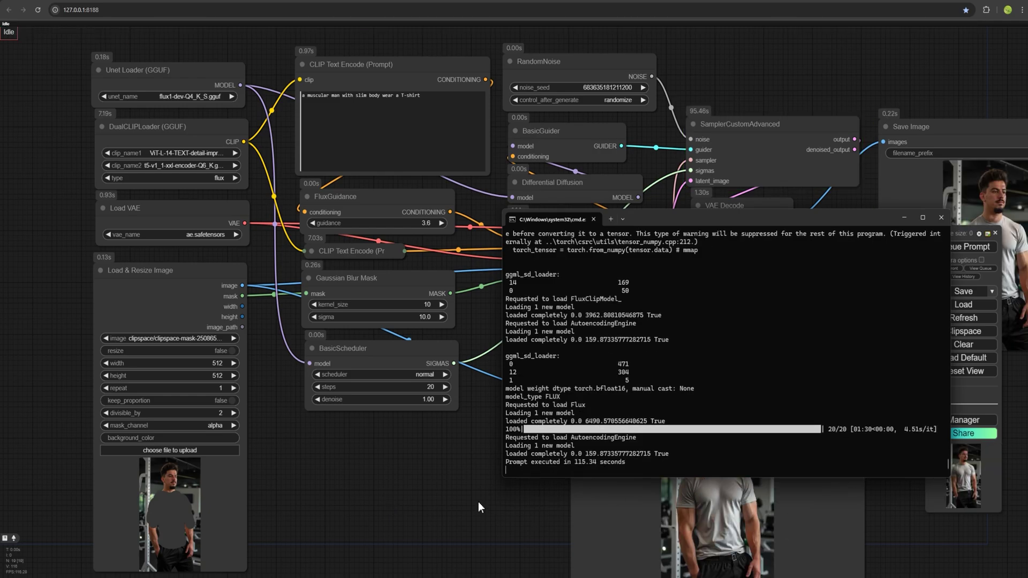
drag(777, 541, 643, 466)
scroll(838, 201, up, 10)
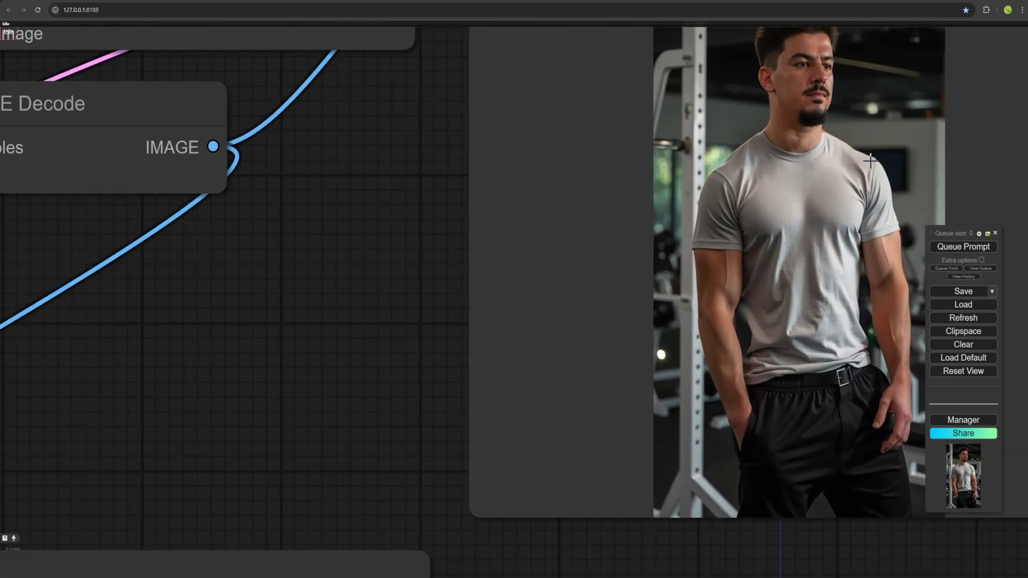
scroll(781, 189, down, 3)
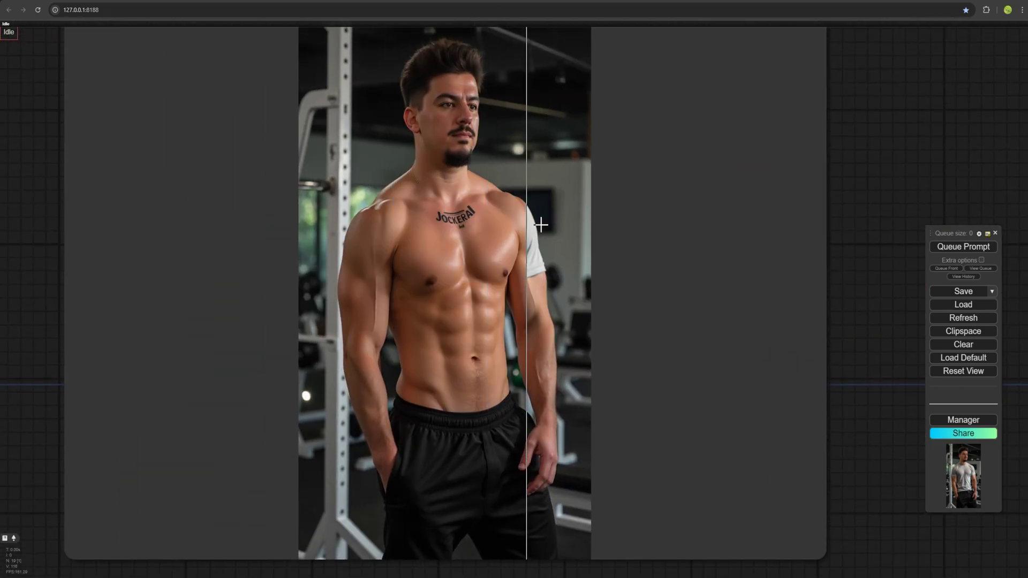
scroll(481, 246, up, 2)
scroll(480, 246, up, 1)
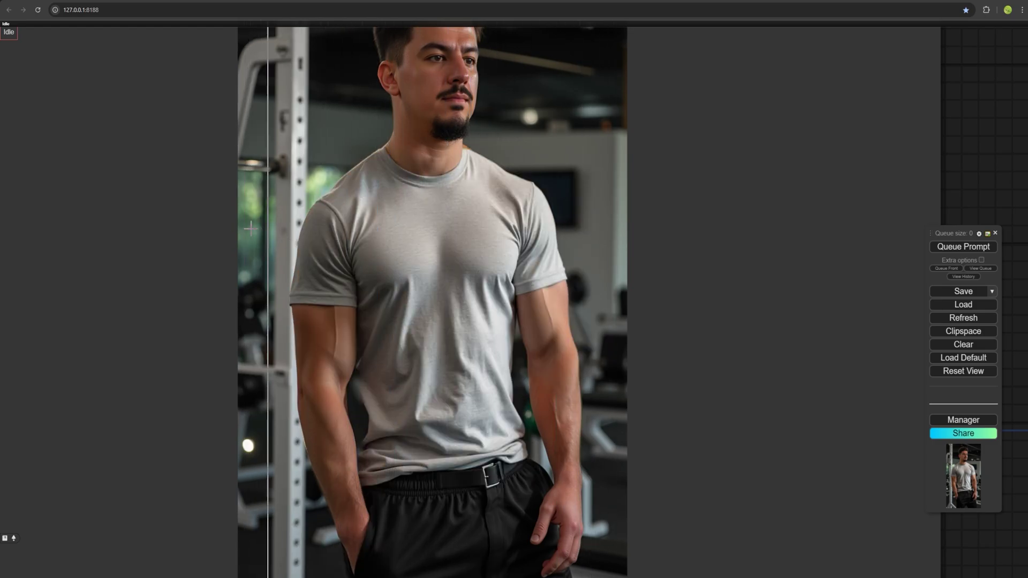
scroll(295, 263, down, 2)
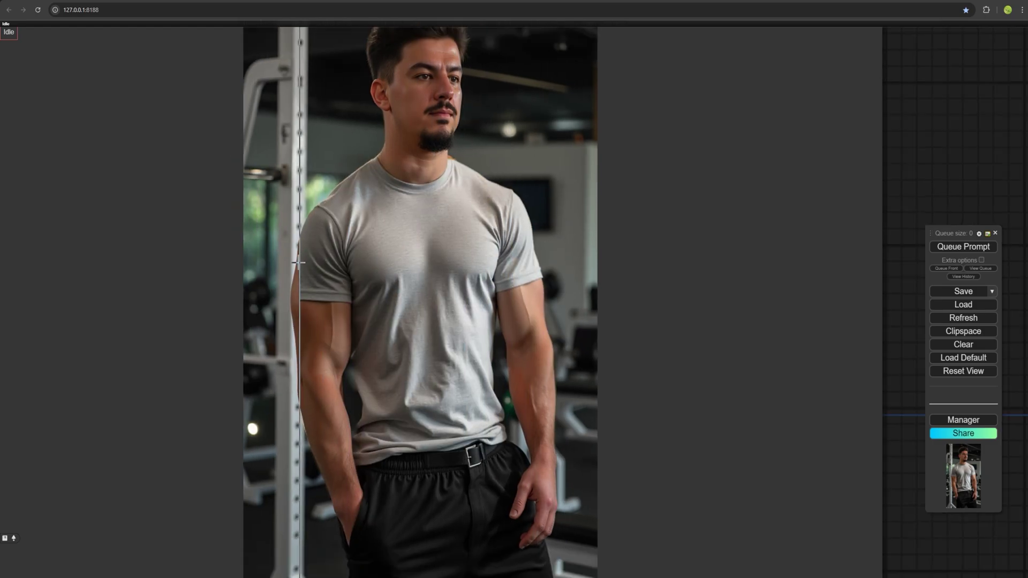
scroll(294, 266, down, 4)
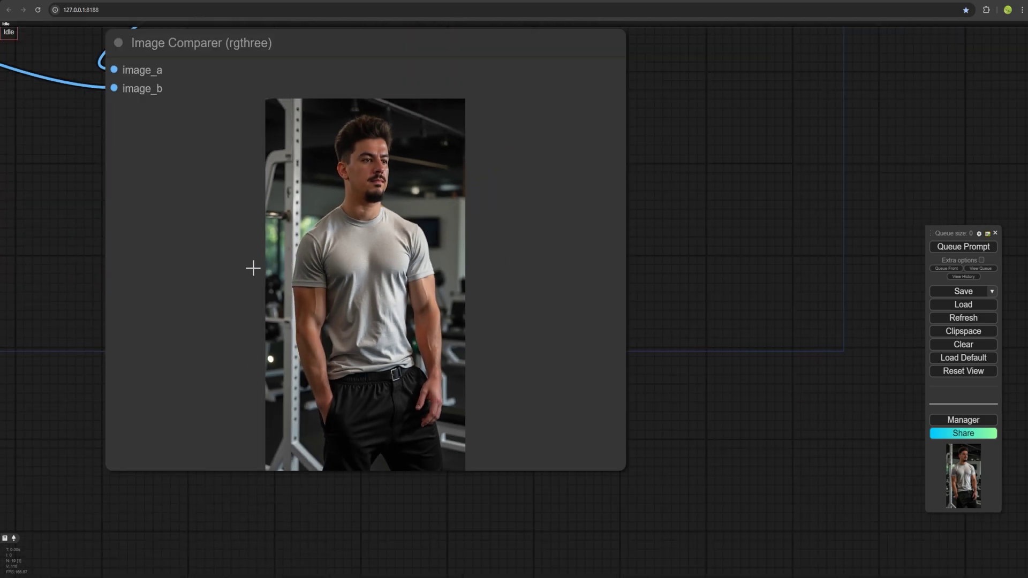
scroll(252, 268, down, 4)
scroll(340, 252, left, 15)
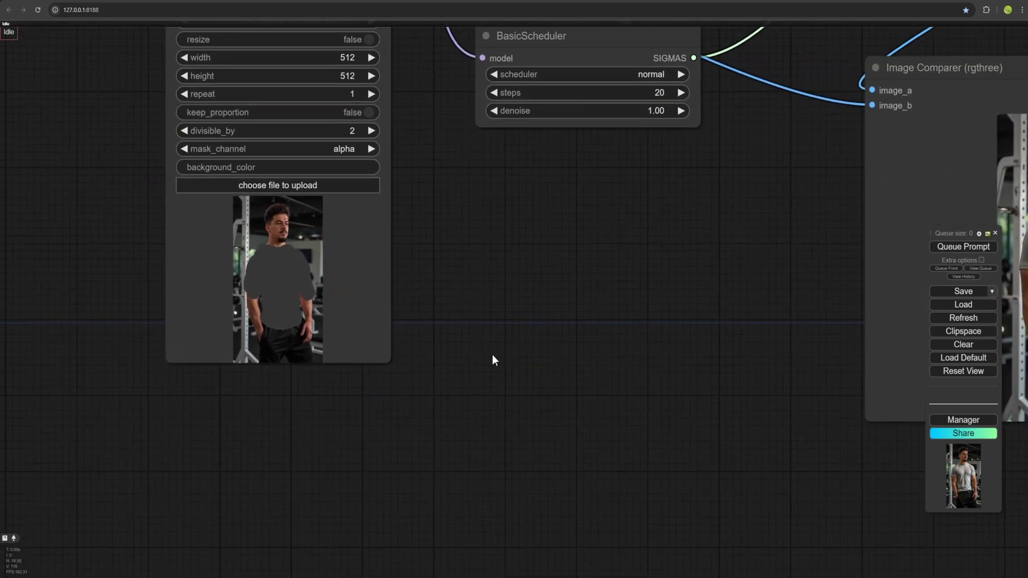
scroll(452, 292, up, 5)
scroll(452, 292, left, 2)
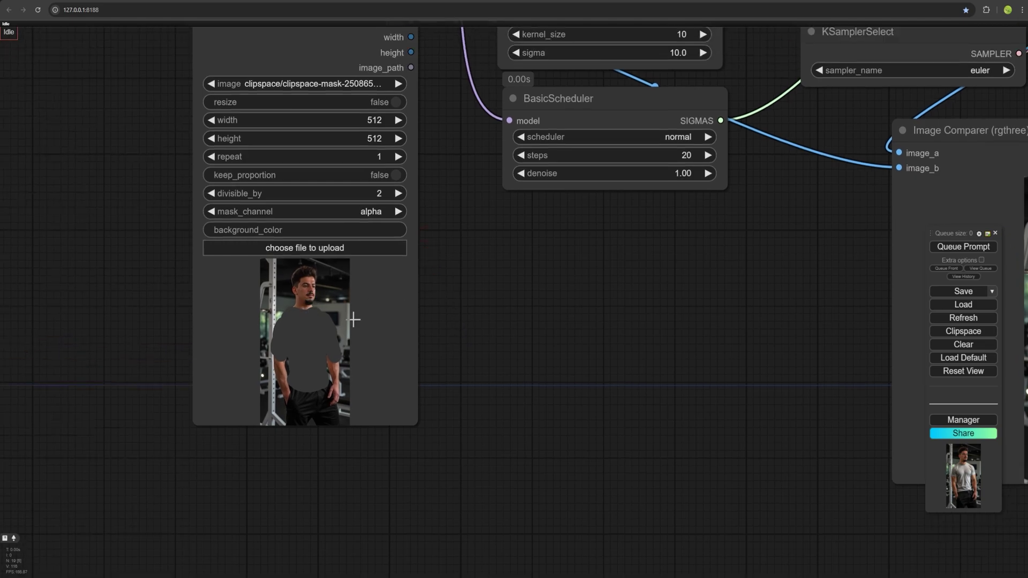
- Clear the torso mask and save a new mask painted over the hair and forehead
right_click(306, 311)
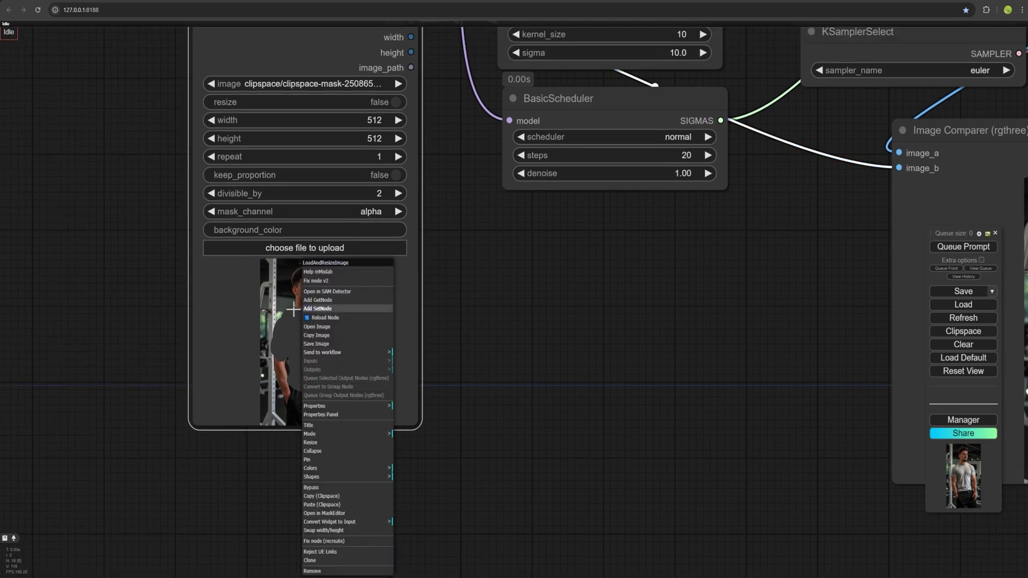
click(327, 512)
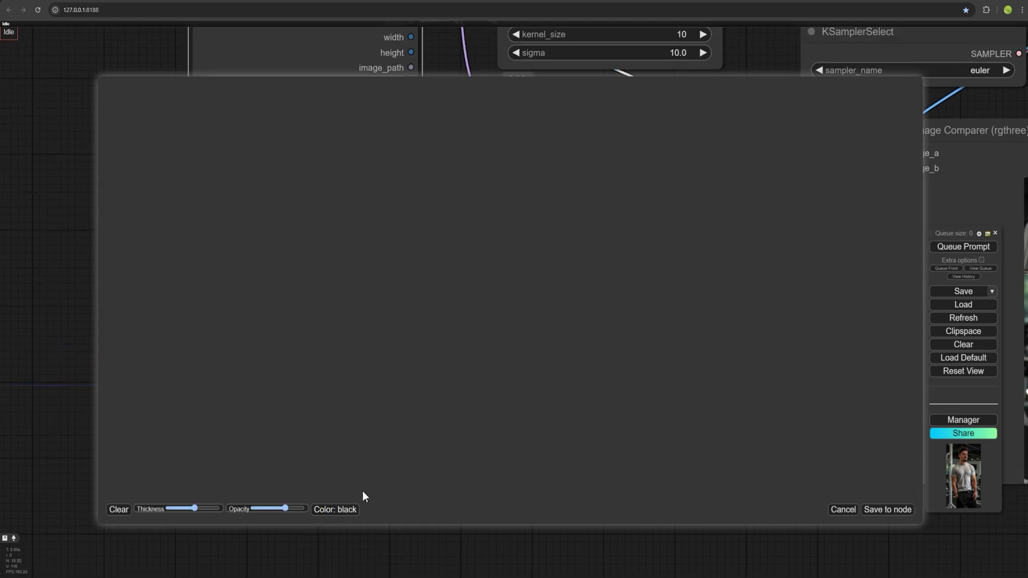
click(118, 511)
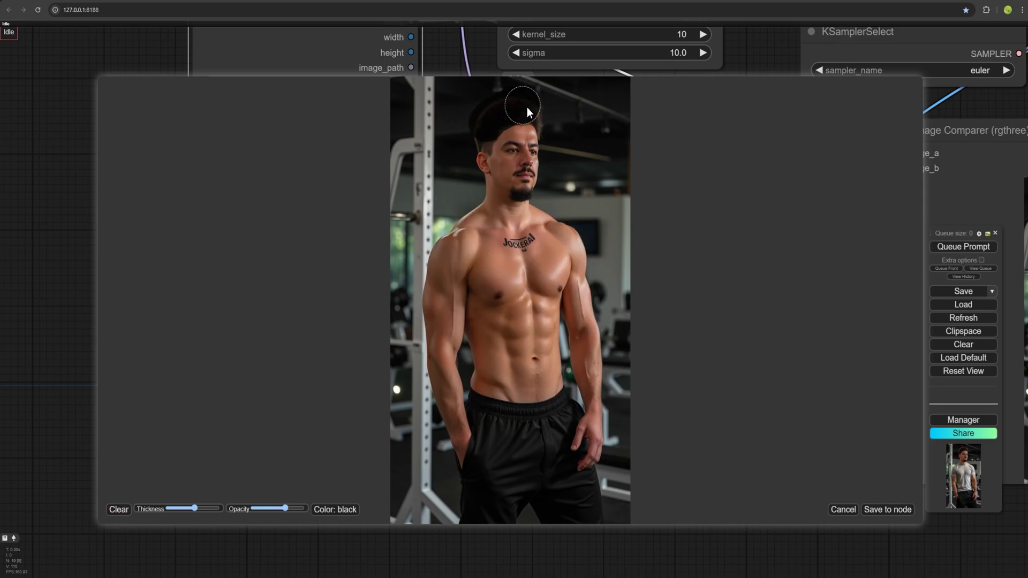
mouse_move(534, 114)
mouse_down()
mouse_move(511, 114)
mouse_move(519, 112)
mouse_move(468, 140)
mouse_up()
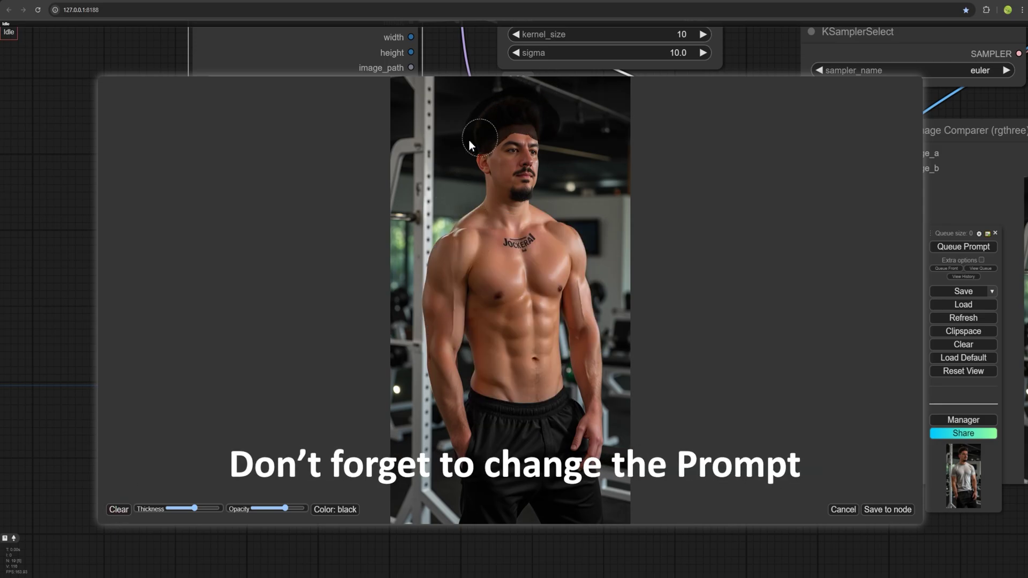
click(898, 511)
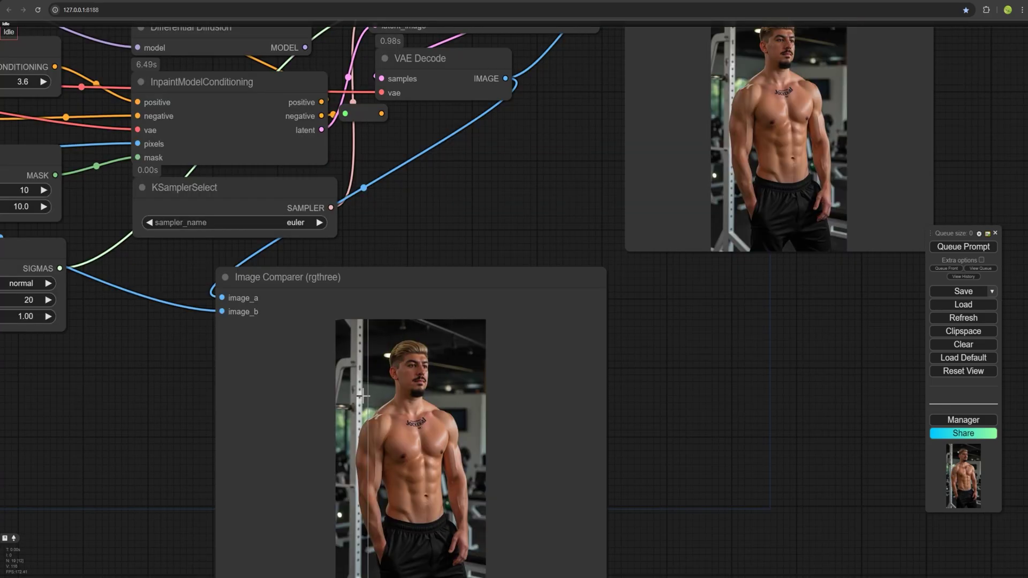
scroll(385, 380, up, 6)
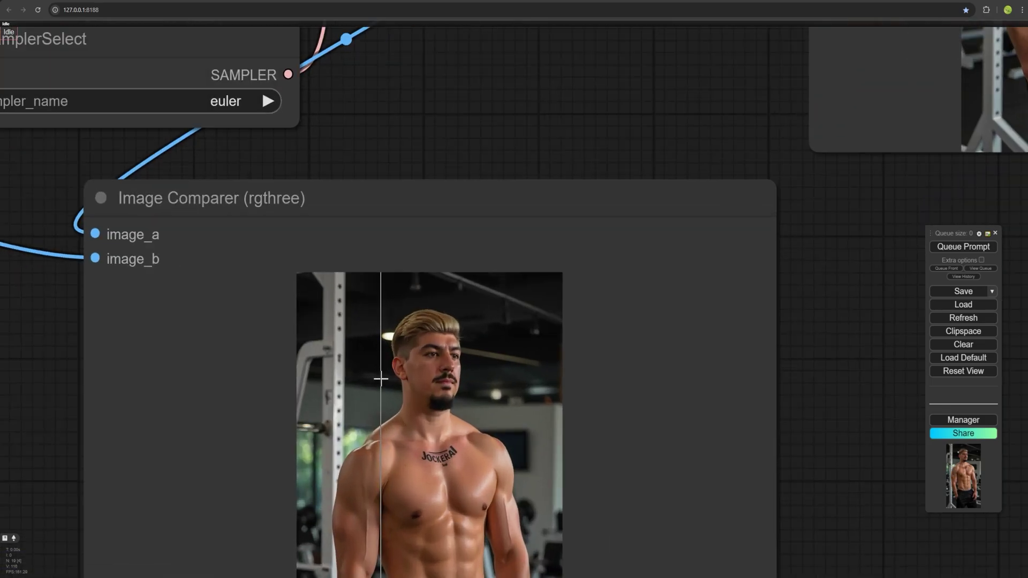
scroll(423, 384, down, 6)
scroll(665, 431, up, 4)
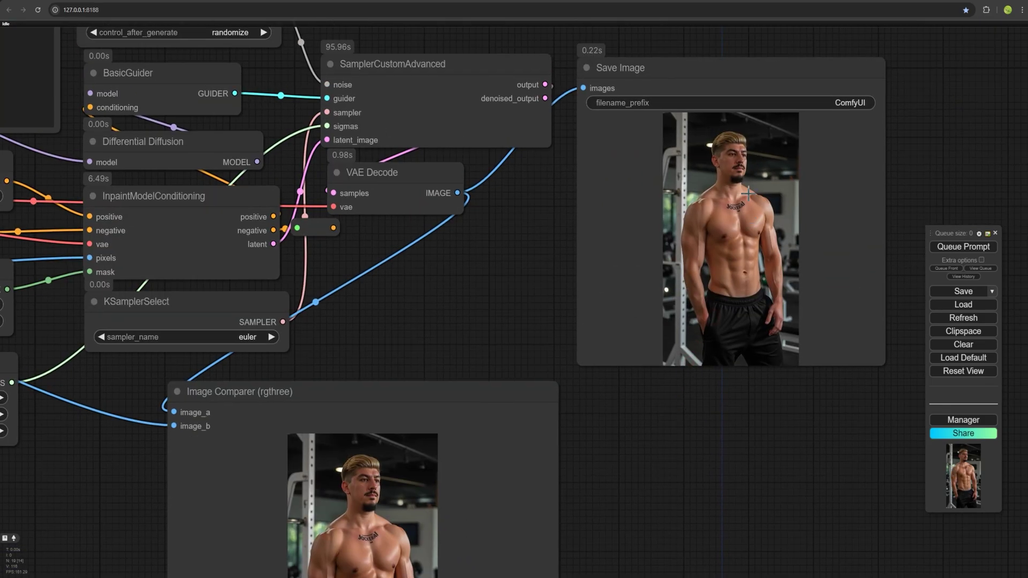
scroll(469, 292, left, 5)
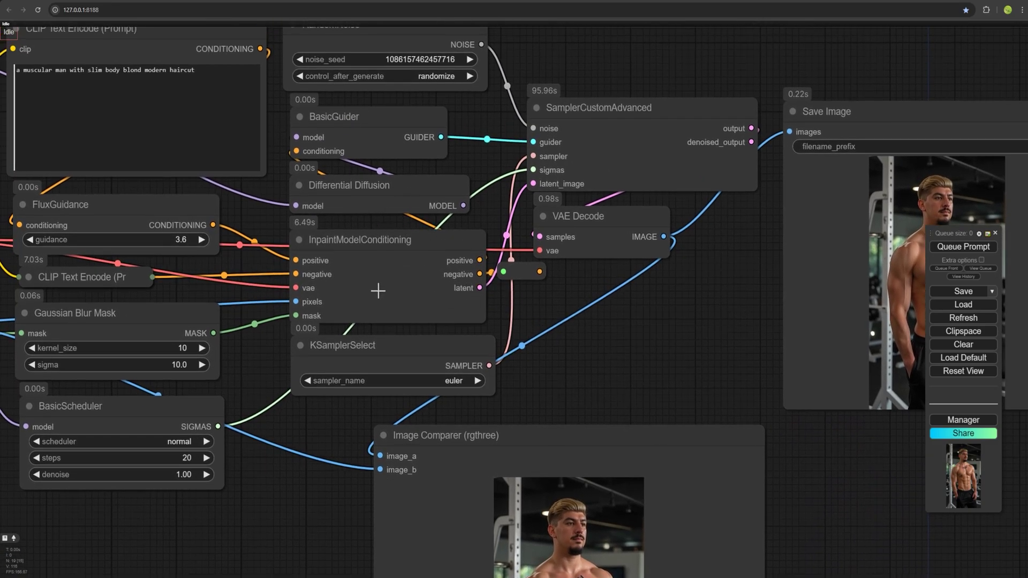
scroll(274, 317, up, 2)
scroll(458, 426, down, 3)
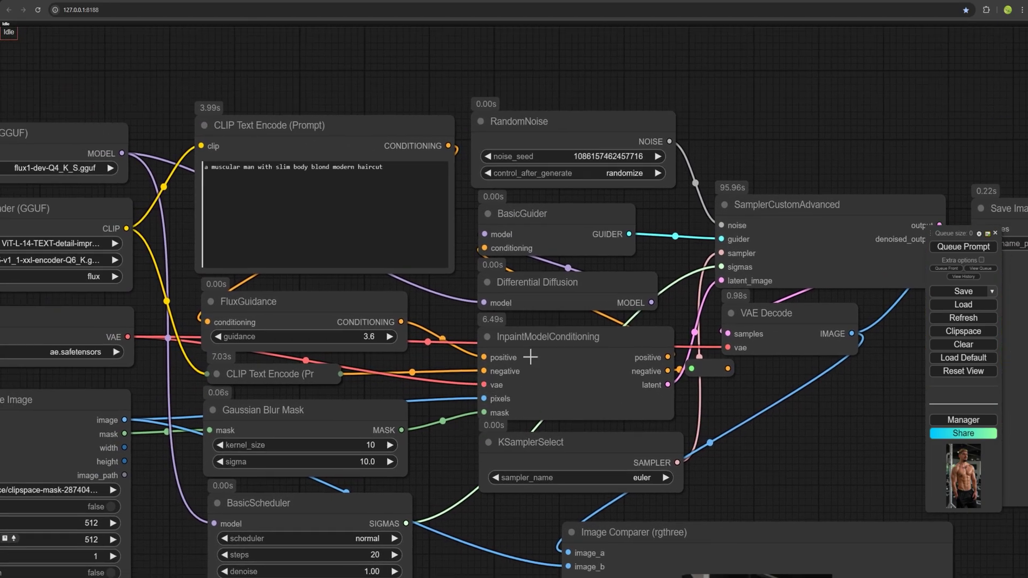